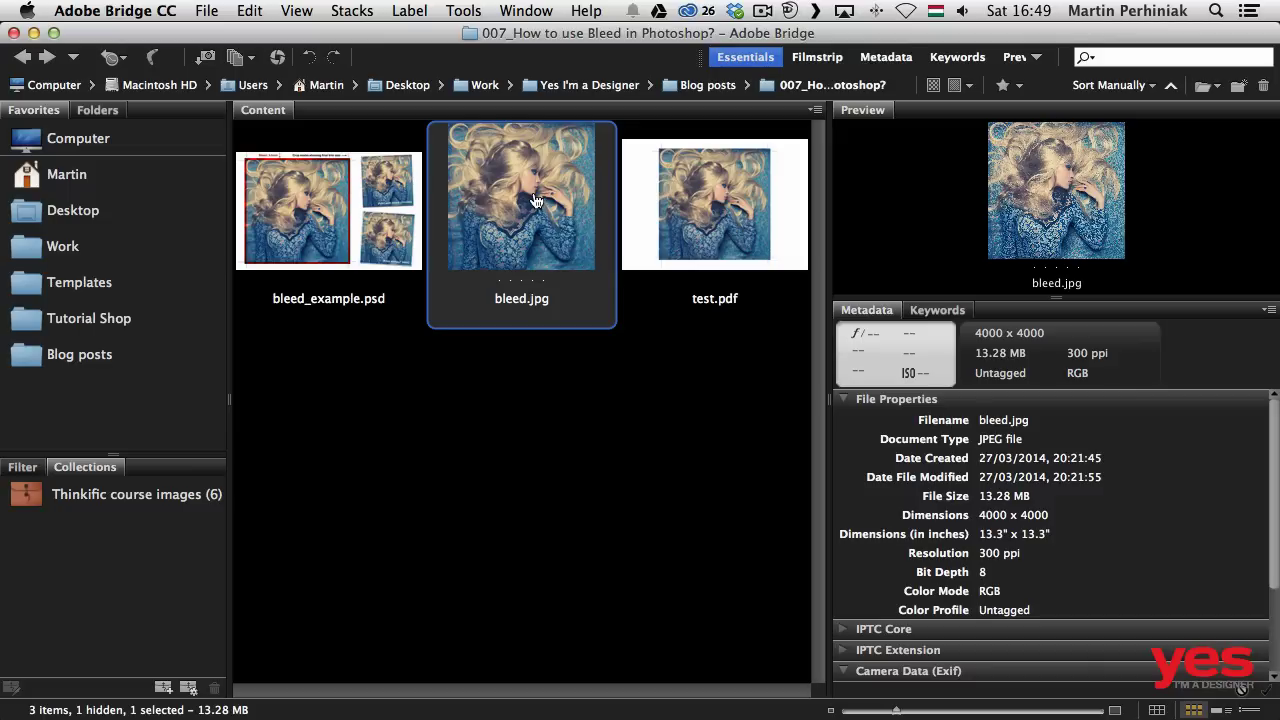
- Switch to Photoshop and start a new document with its width and height set to 12 centimeters
key(super+Tab)
click(163, 11)
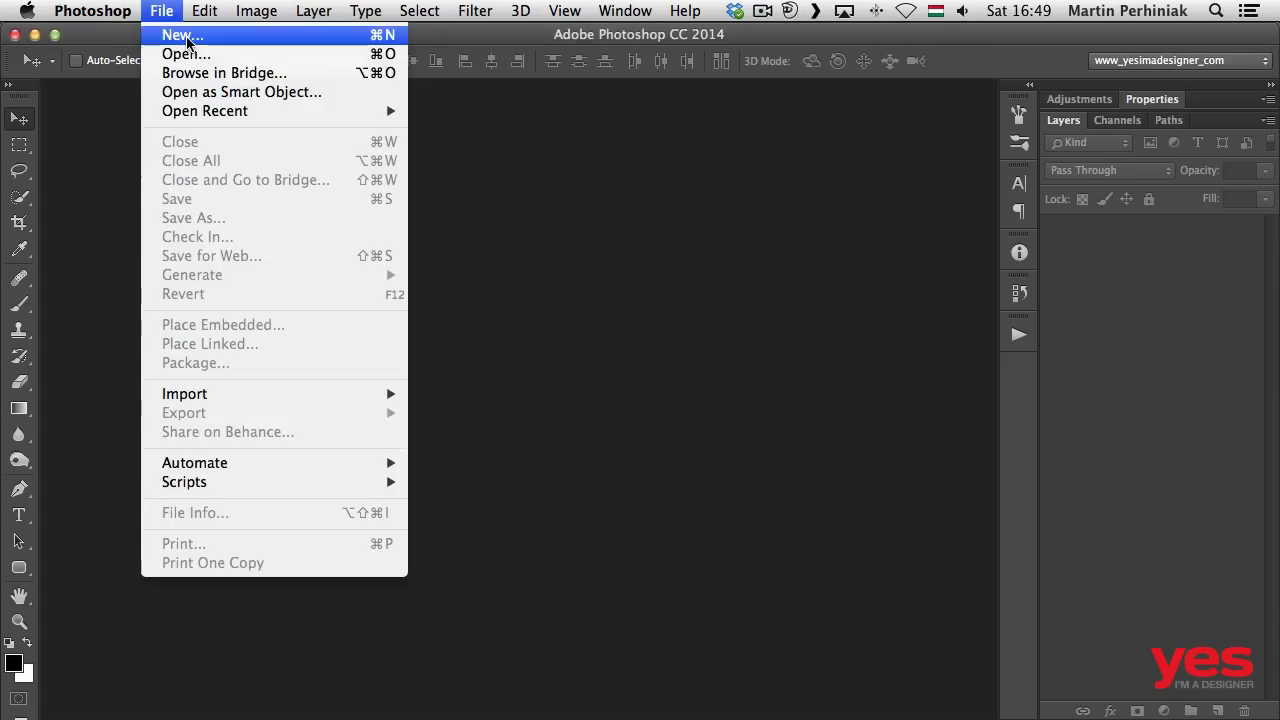
click(183, 35)
drag(456, 178, 494, 160)
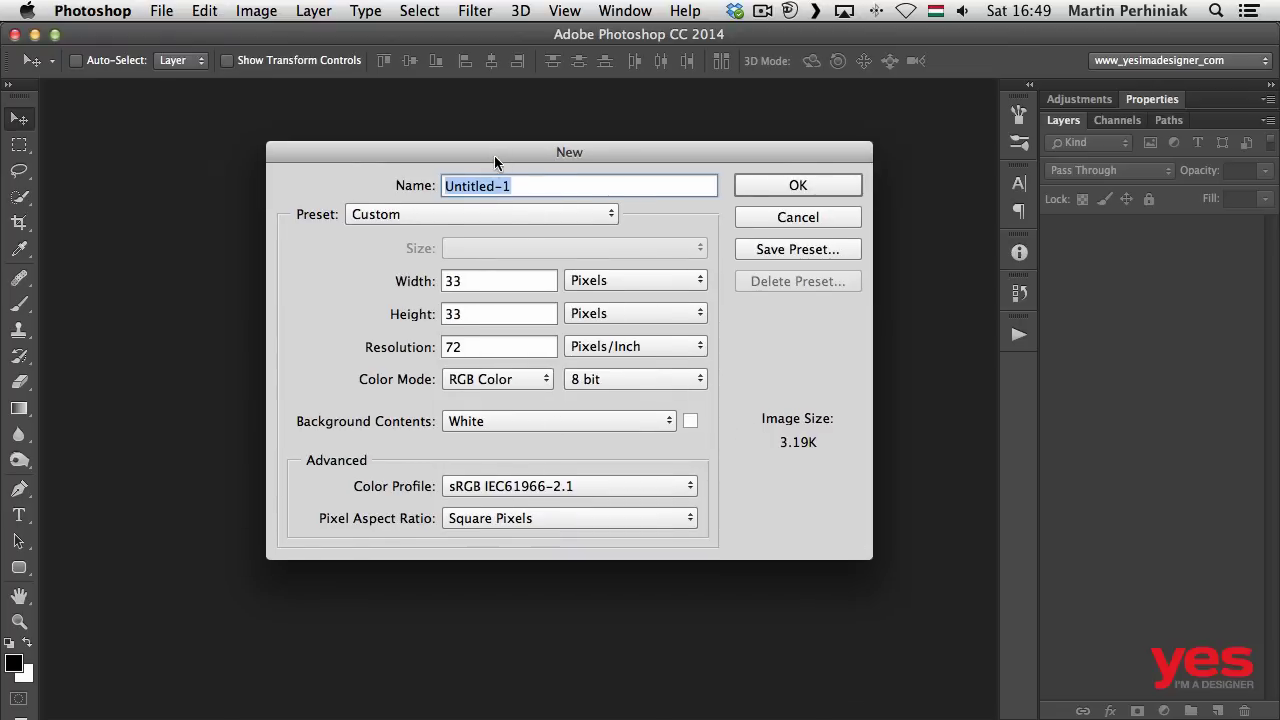
click(629, 282)
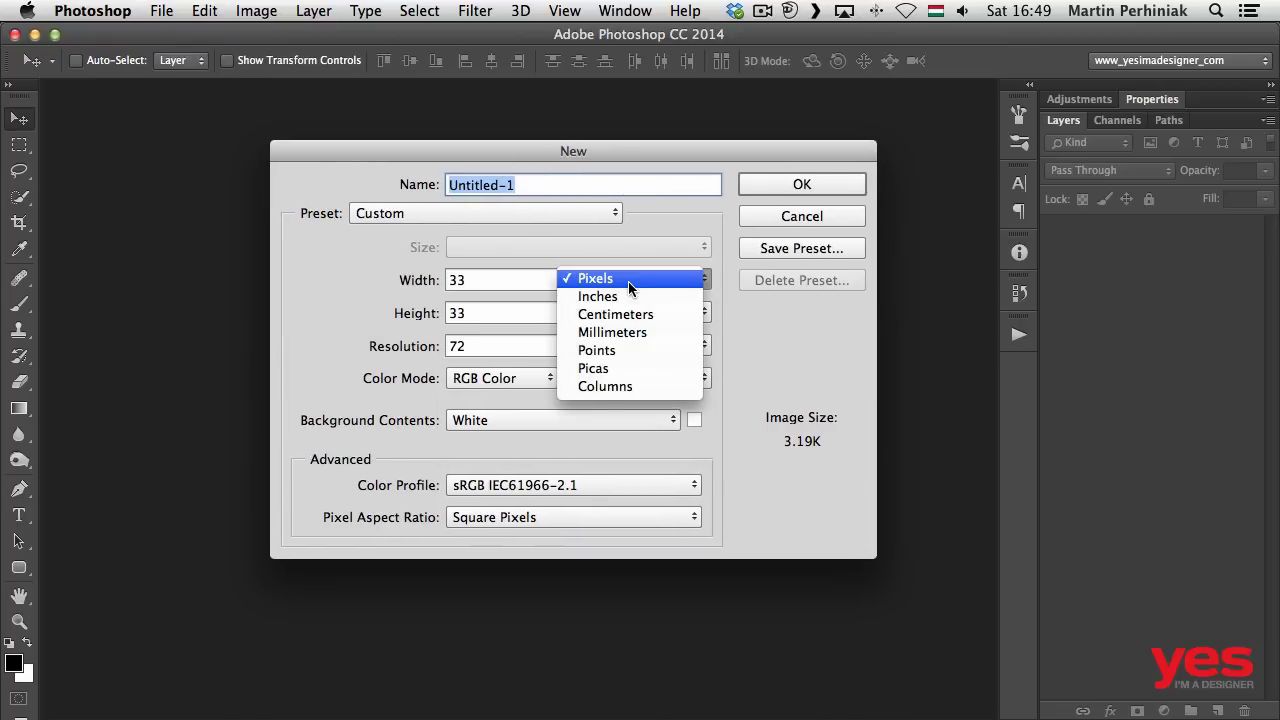
click(612, 314)
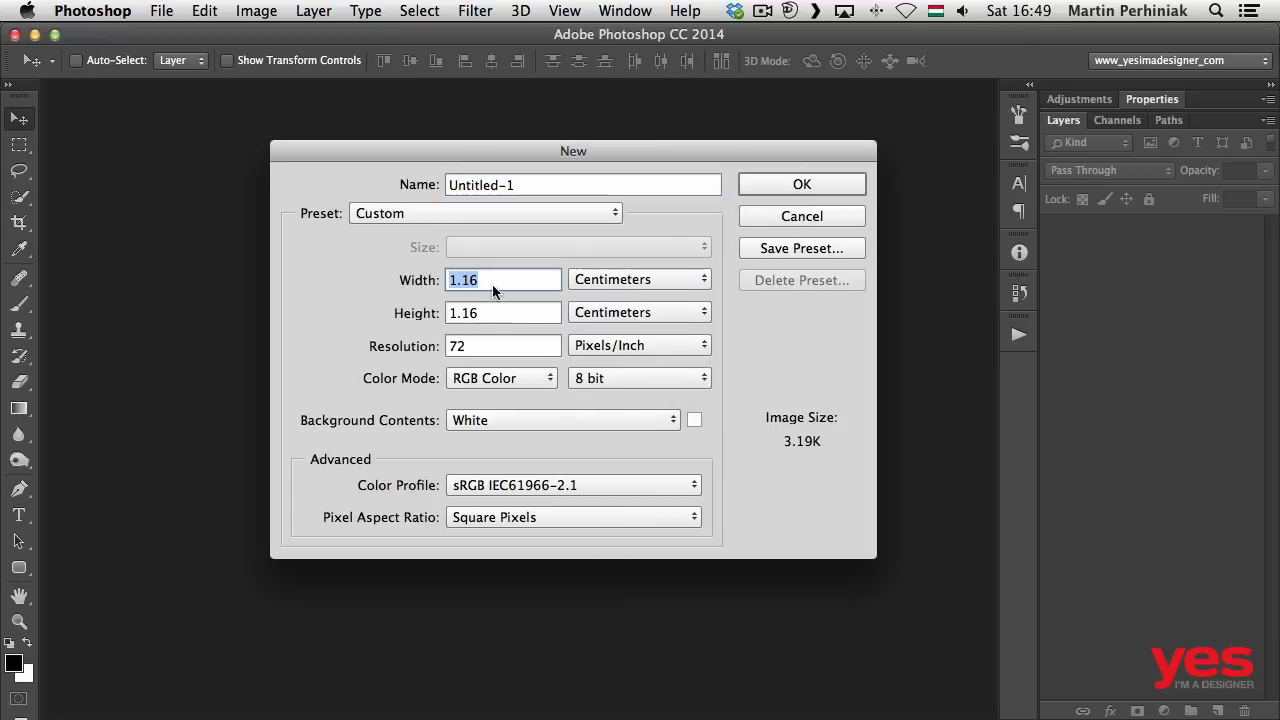
text(12)
double_click(494, 315)
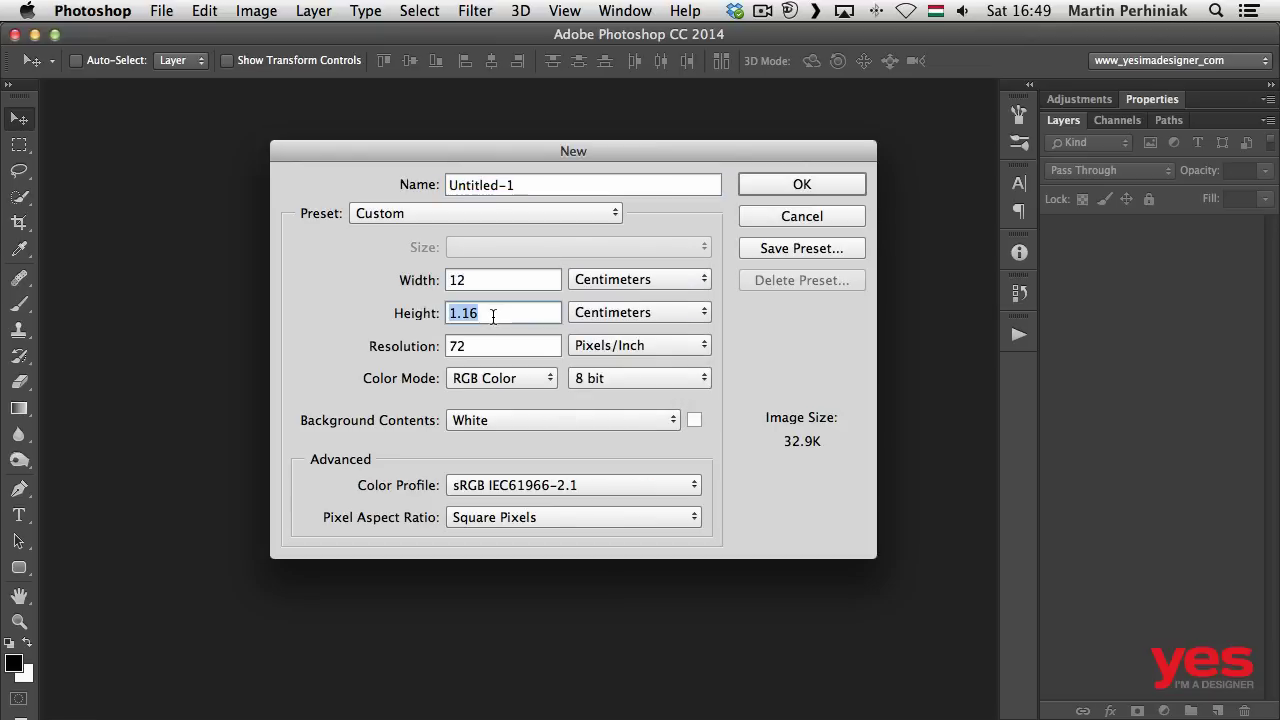
text(12)
- Set the new document's resolution to 300 pixels/inch and color mode to CMYK Color, and create it
double_click(498, 345)
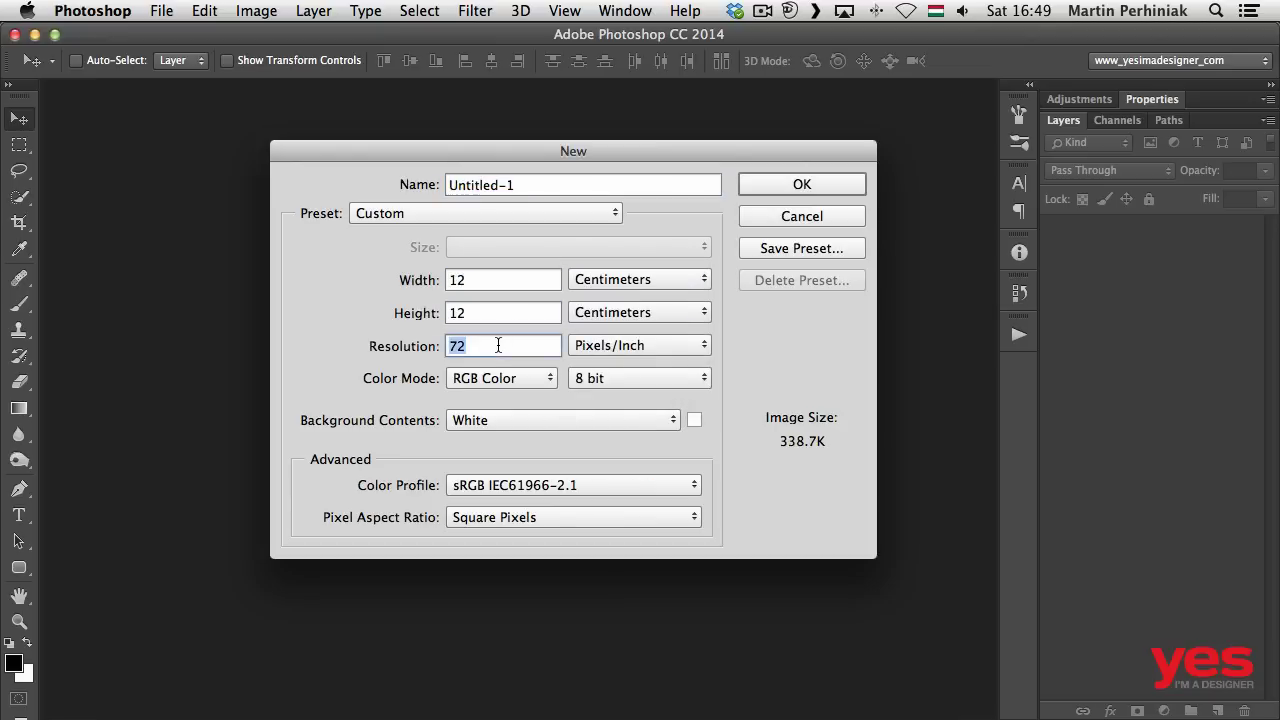
text(300)
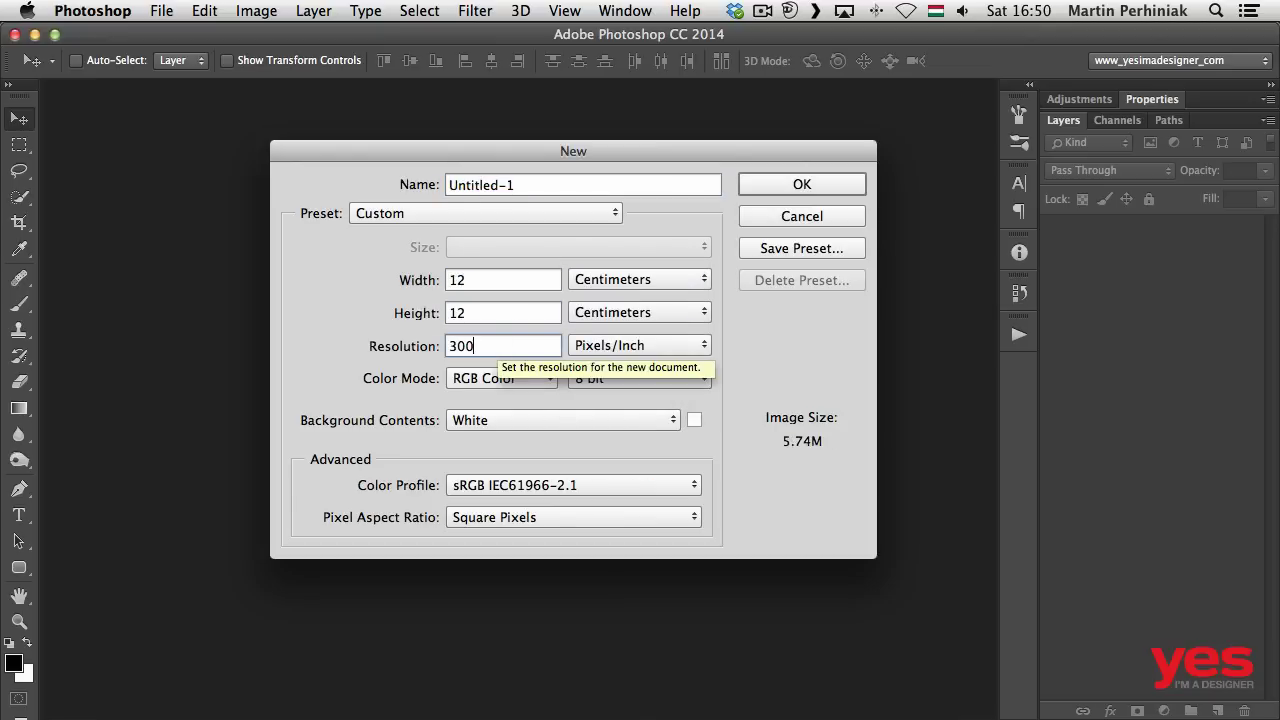
double_click(485, 318)
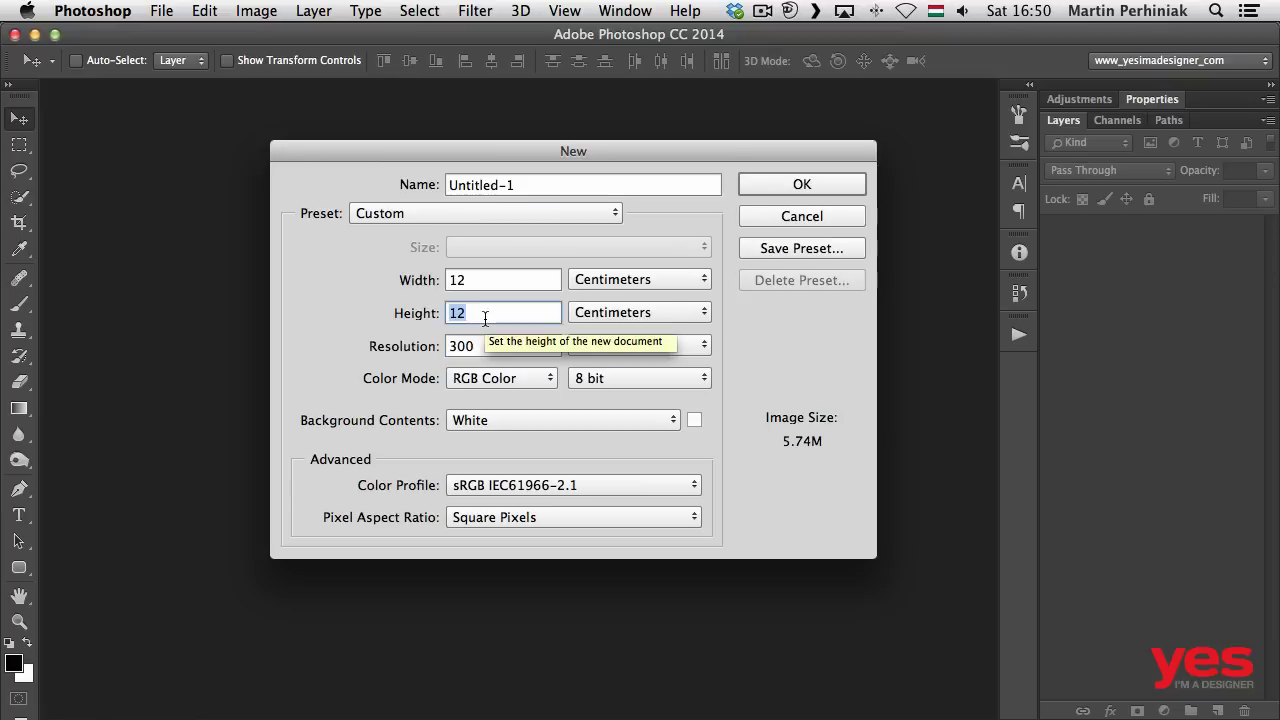
click(495, 380)
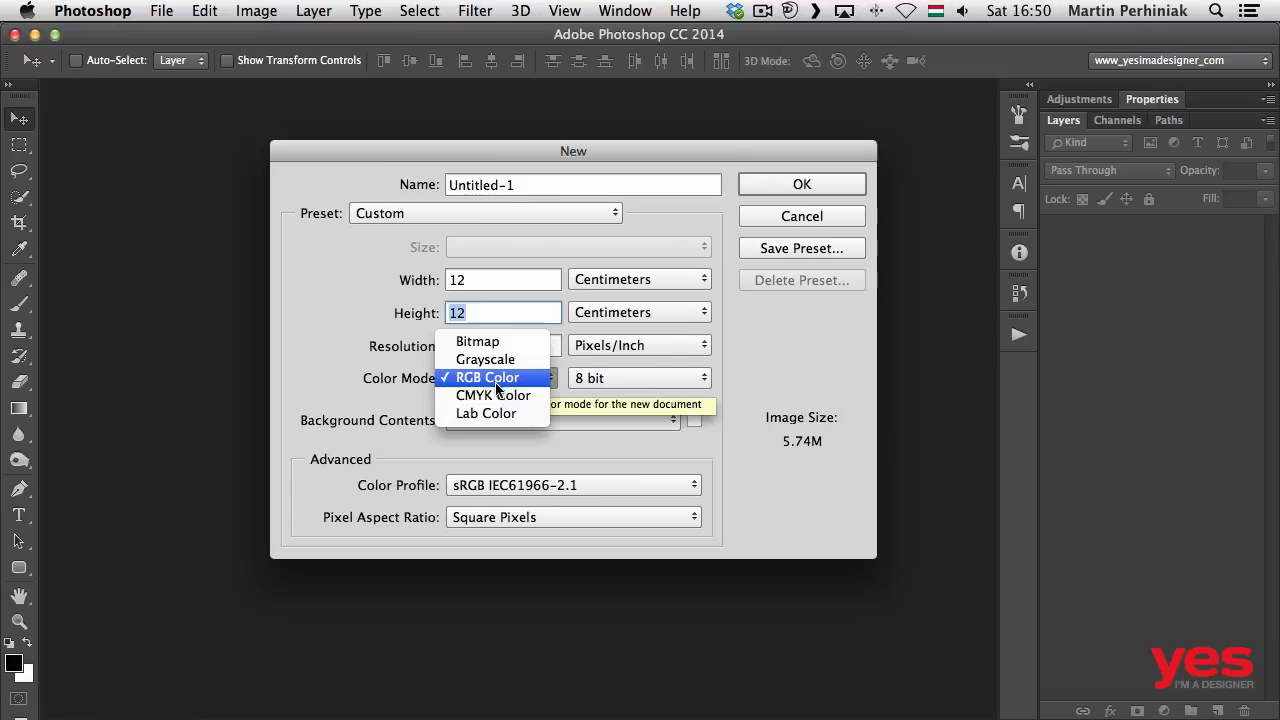
click(497, 396)
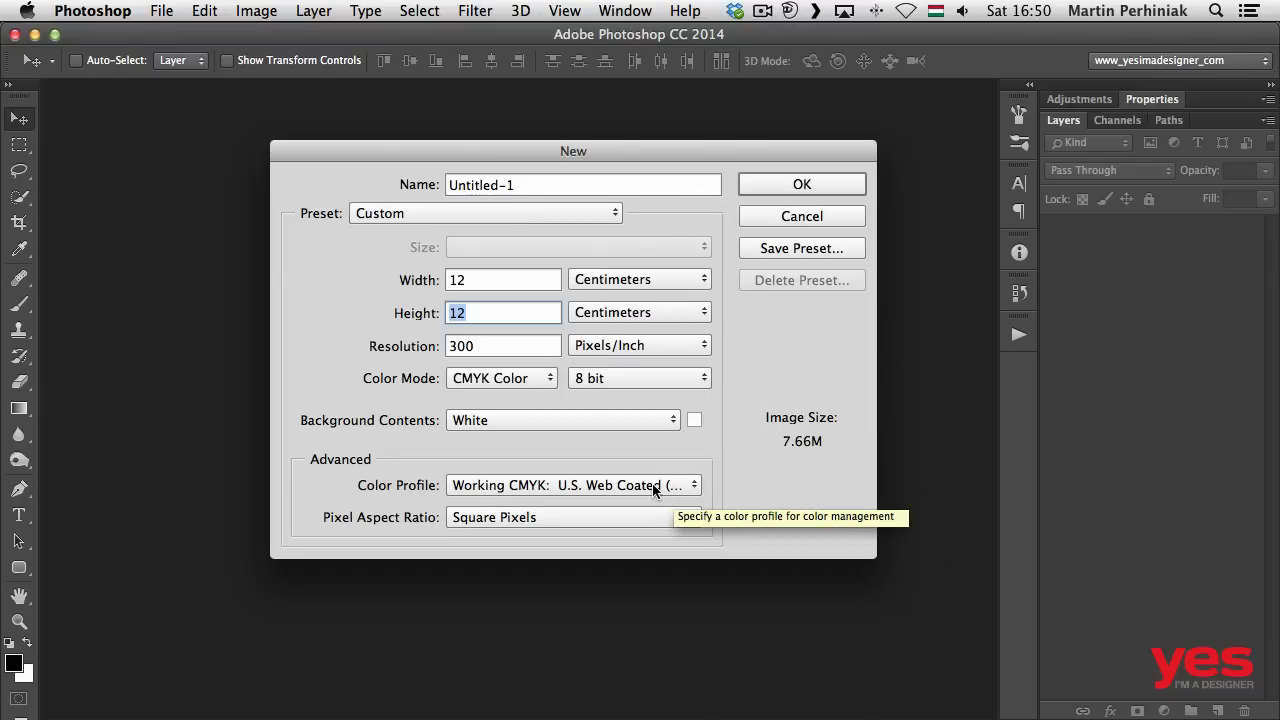
click(784, 191)
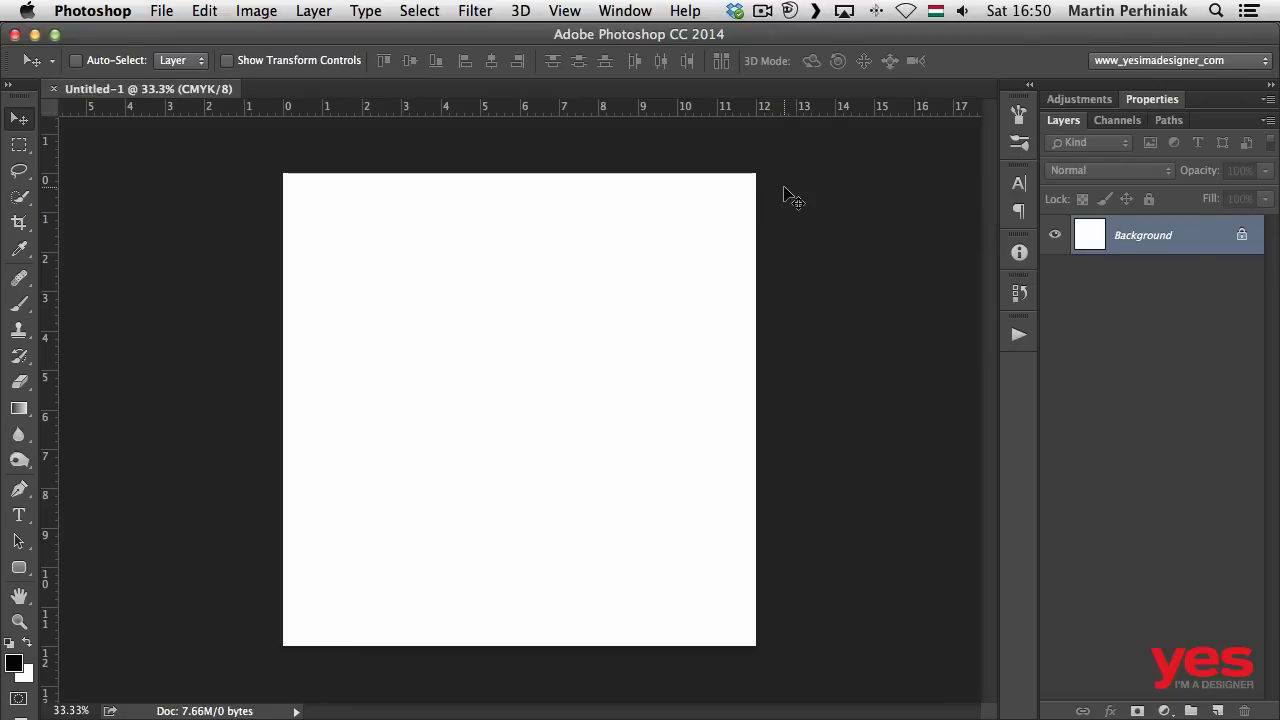
- Switch to Adobe Bridge, place bleed.jpg in the Photoshop document and commit the placement at its fitted size
key(super+Tab)
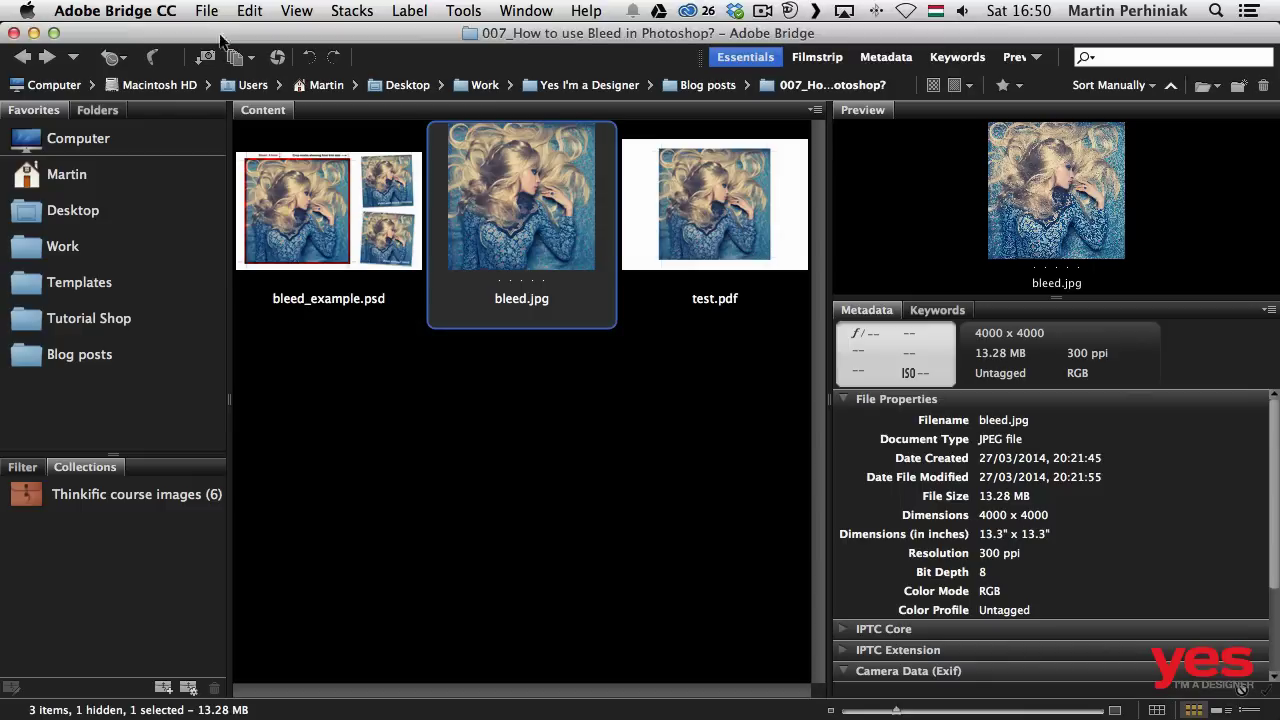
right_click(523, 206)
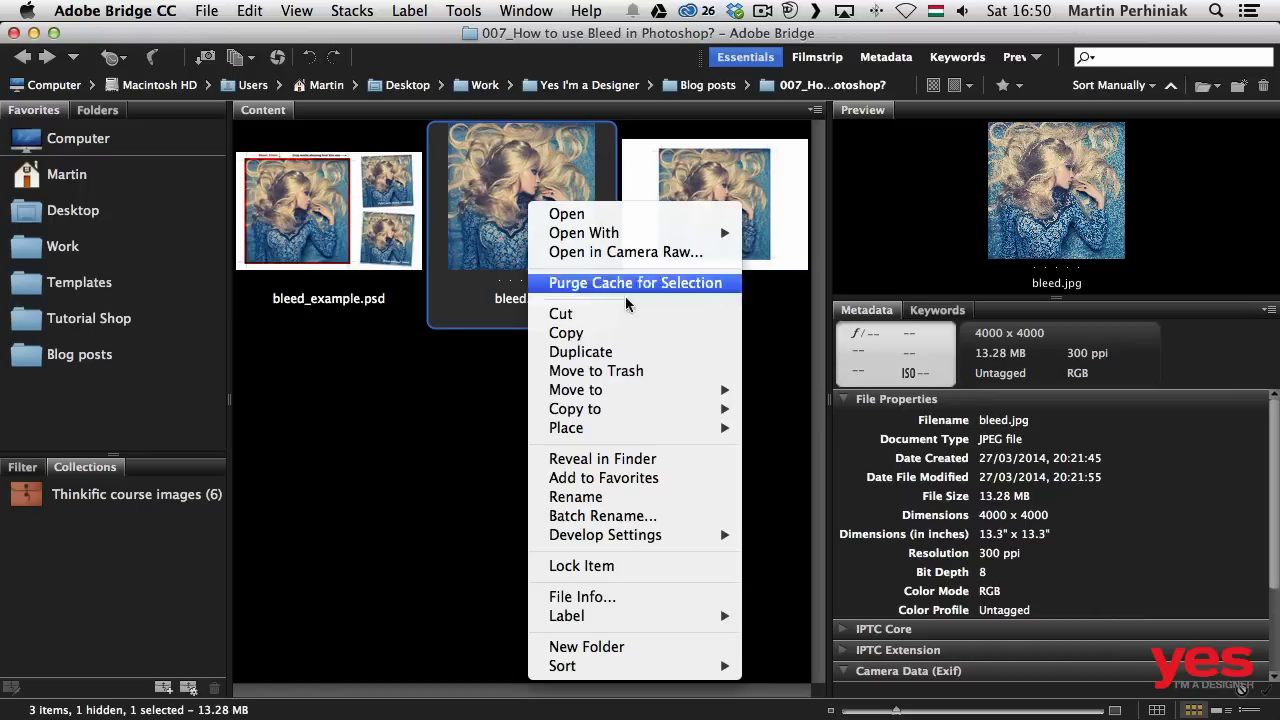
mouse_move(663, 427)
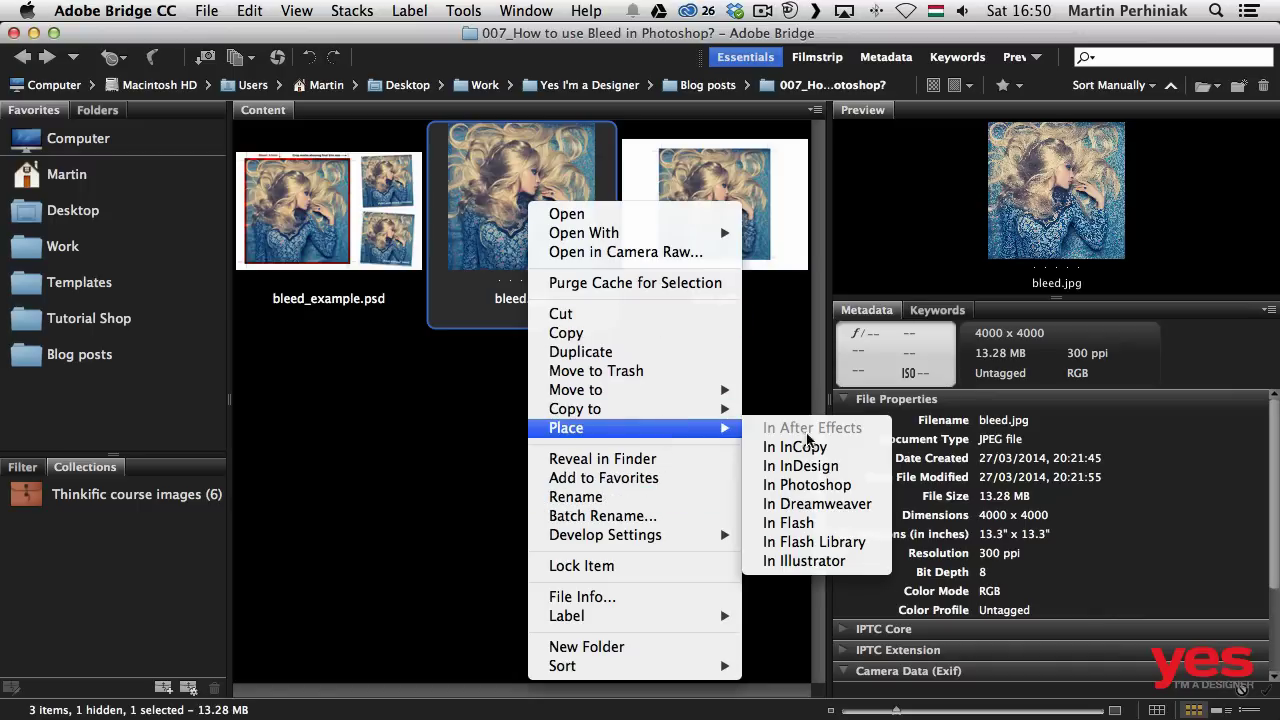
click(831, 486)
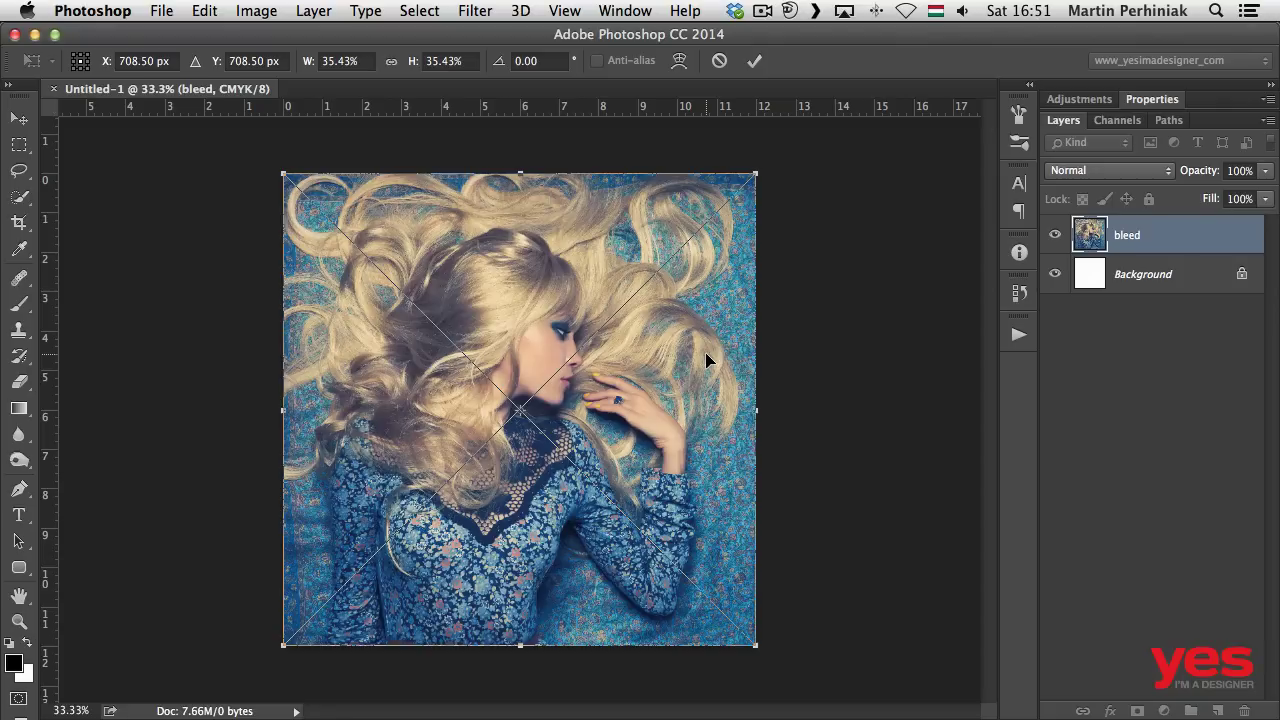
key(Return)
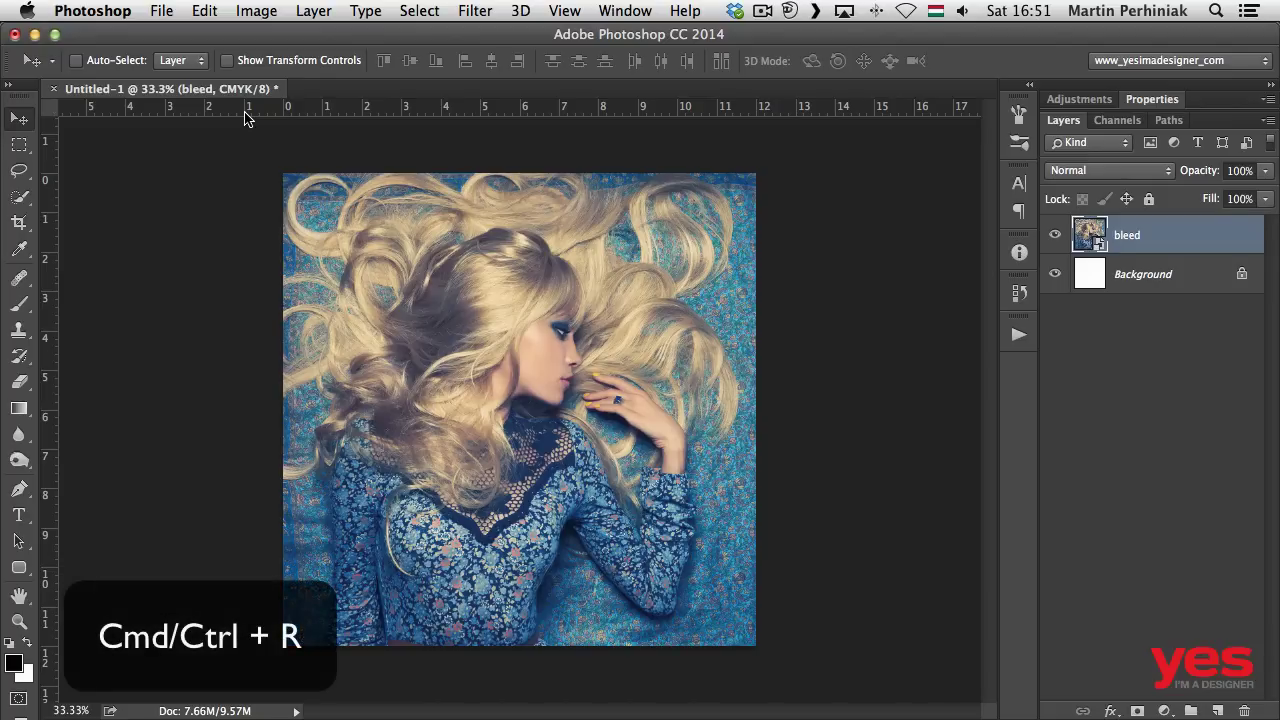
- Hide the rulers and show them again, and check the Rulers option
key(super+r)
key(super+r)
click(564, 10)
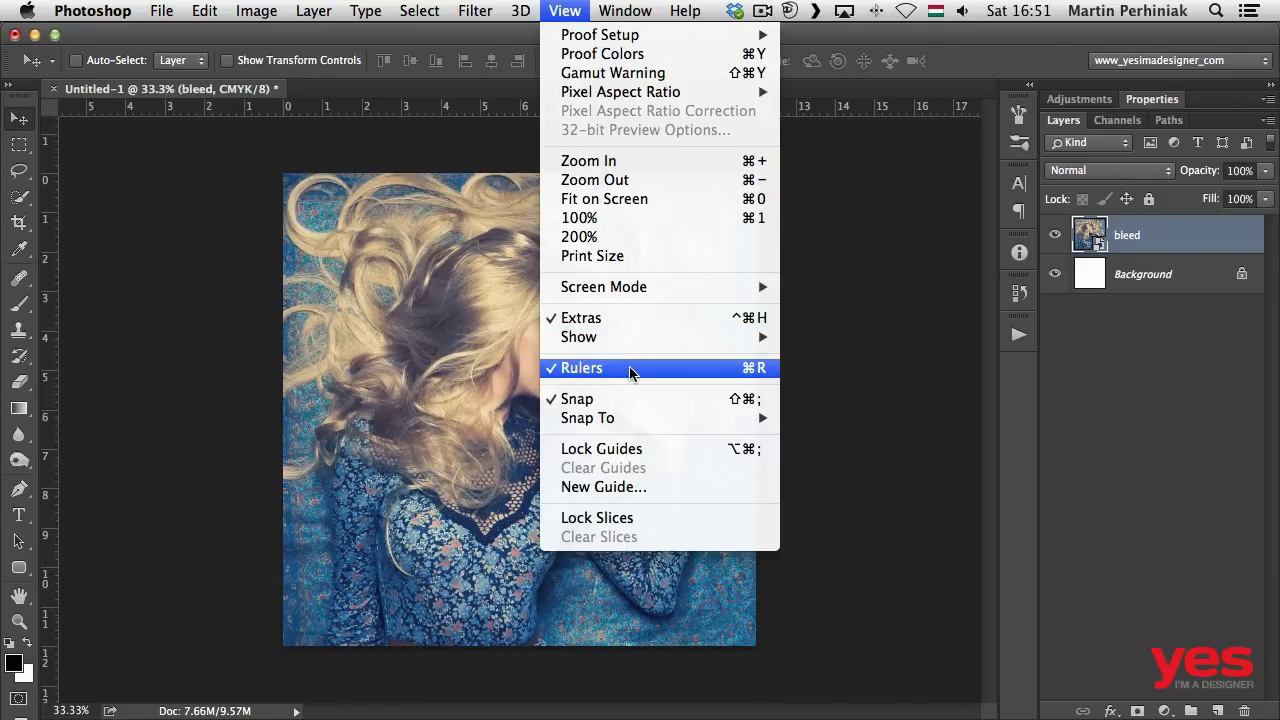
click(152, 297)
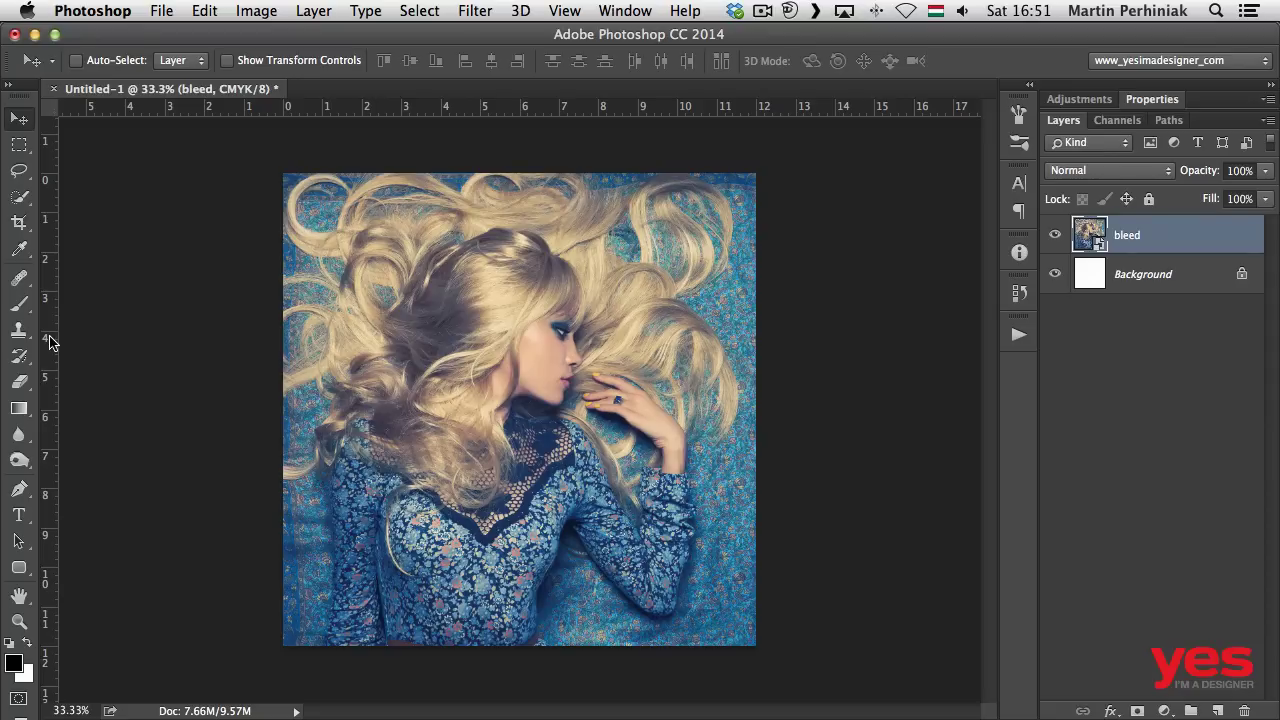
- Place two vertical and two horizontal guides along the four edges of the document
drag(49, 346, 287, 349)
drag(350, 108, 354, 173)
drag(48, 300, 757, 314)
drag(485, 108, 562, 647)
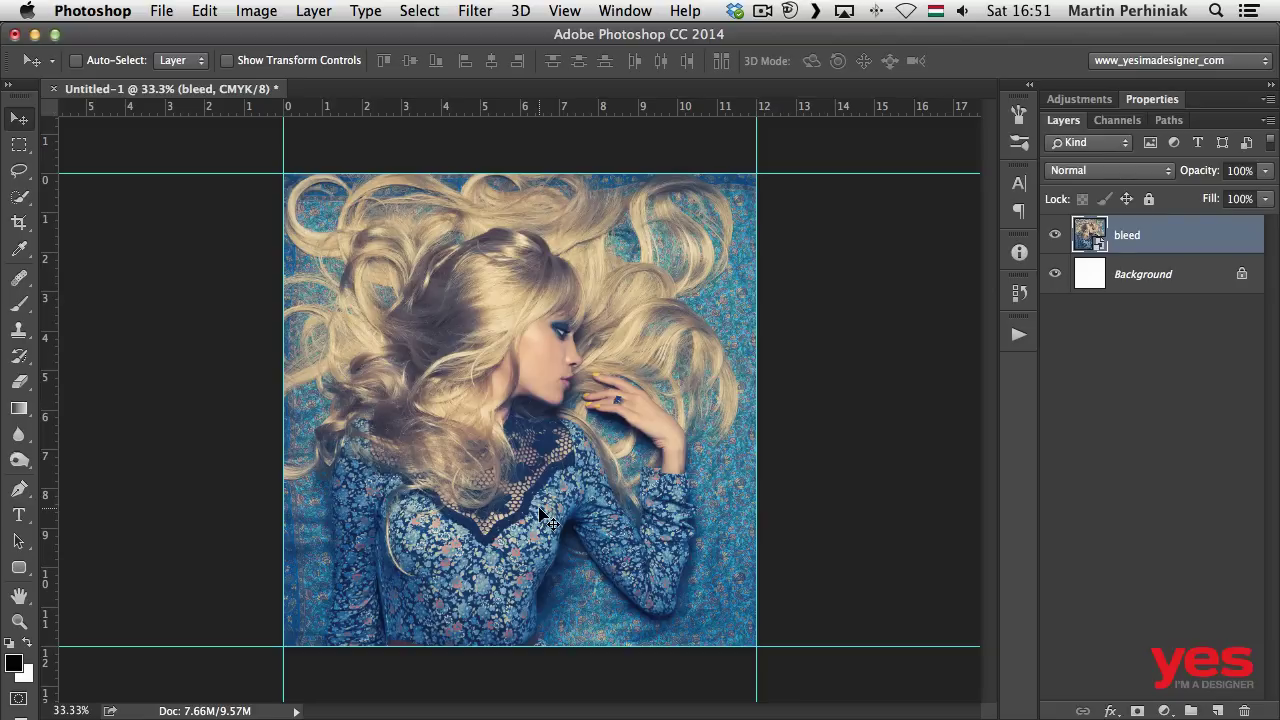
- Enlarge the canvas relative to its current size by 6 millimeters in both width and height, anchored at the center
click(255, 10)
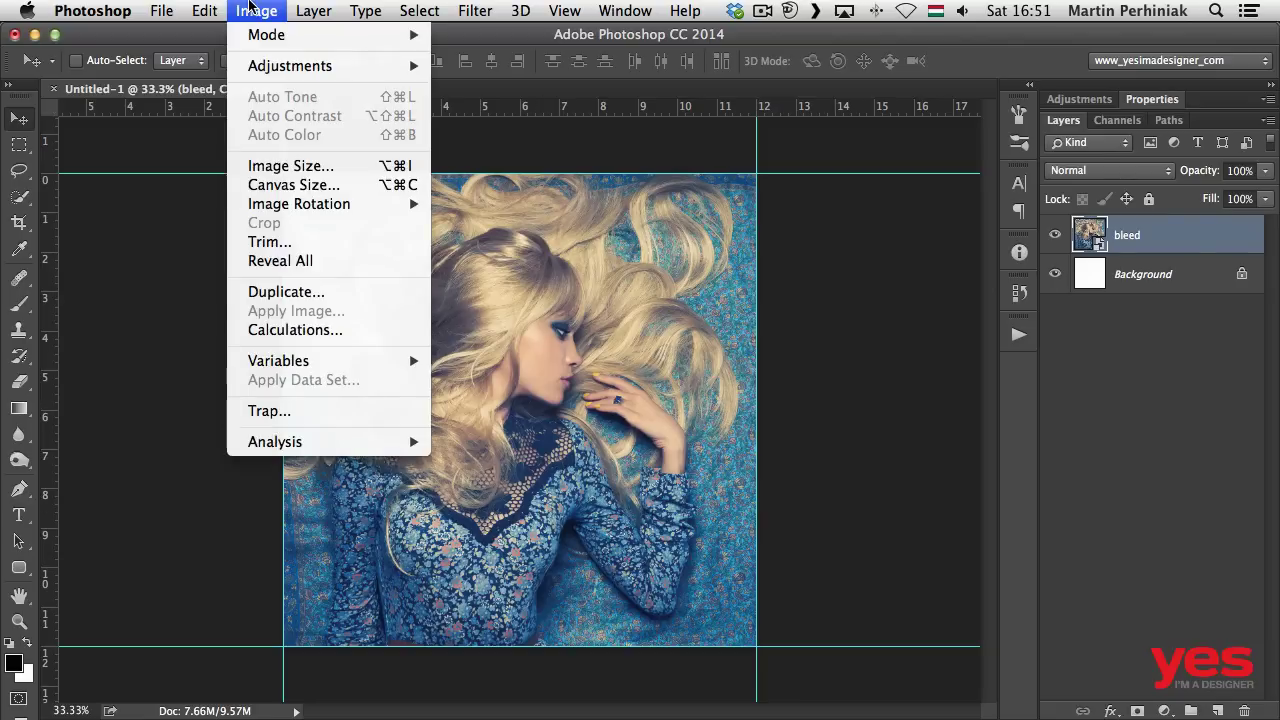
click(347, 185)
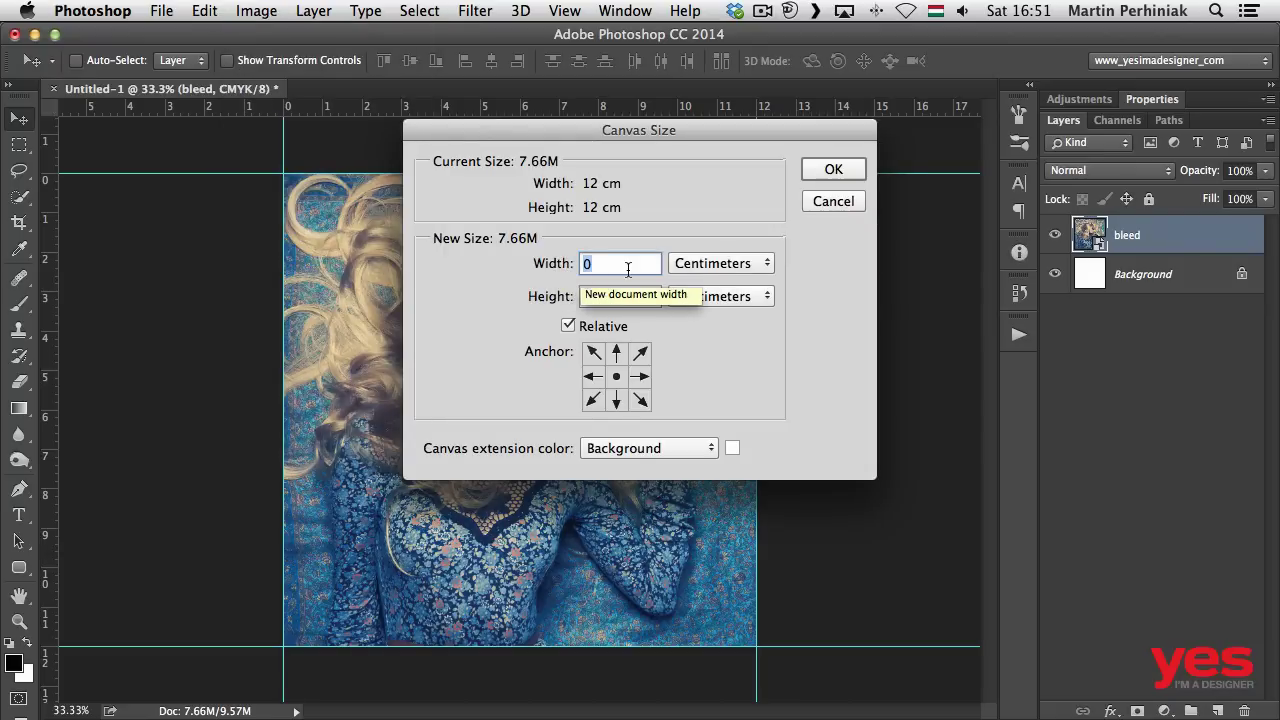
click(716, 262)
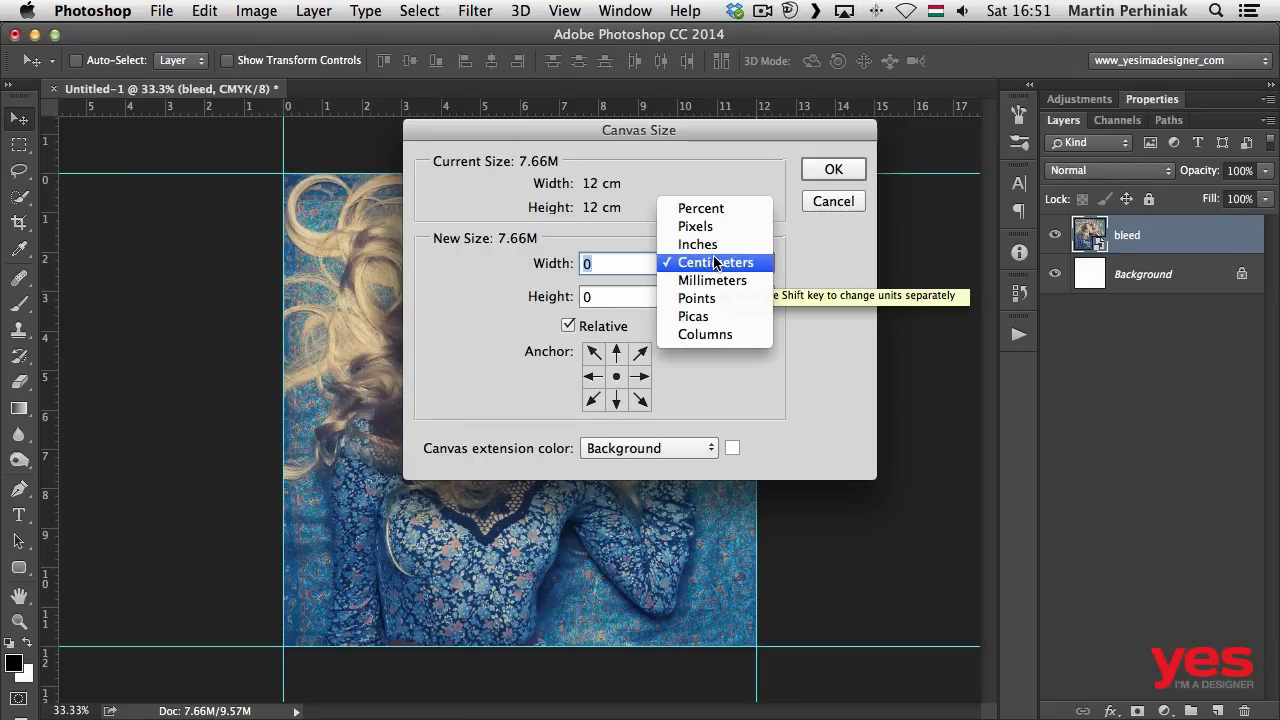
click(714, 280)
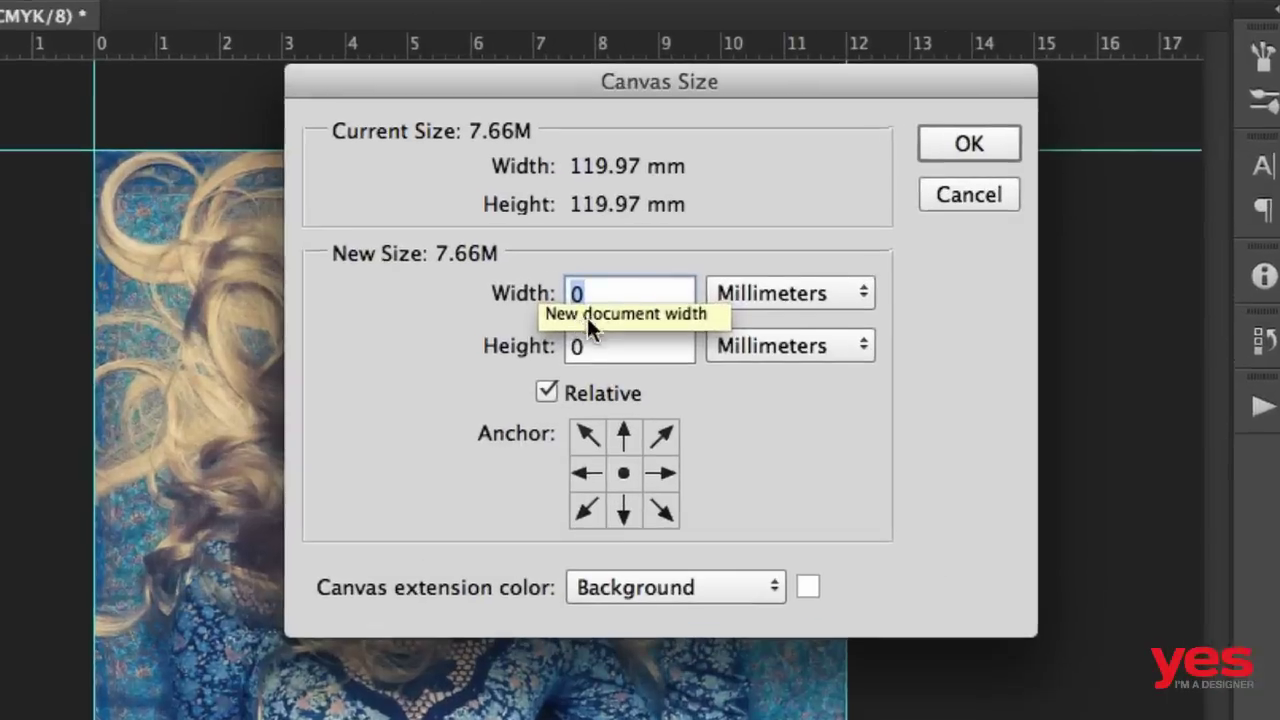
text(6)
key(Tab)
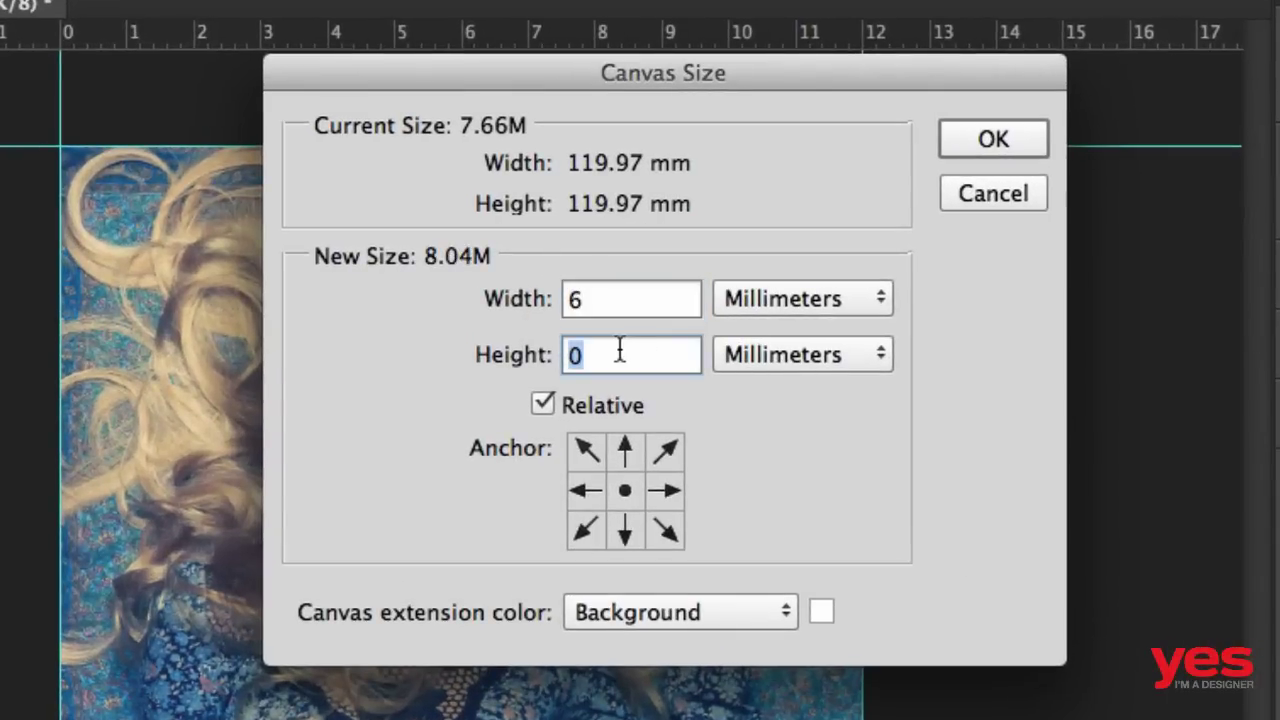
text(6)
key(Tab)
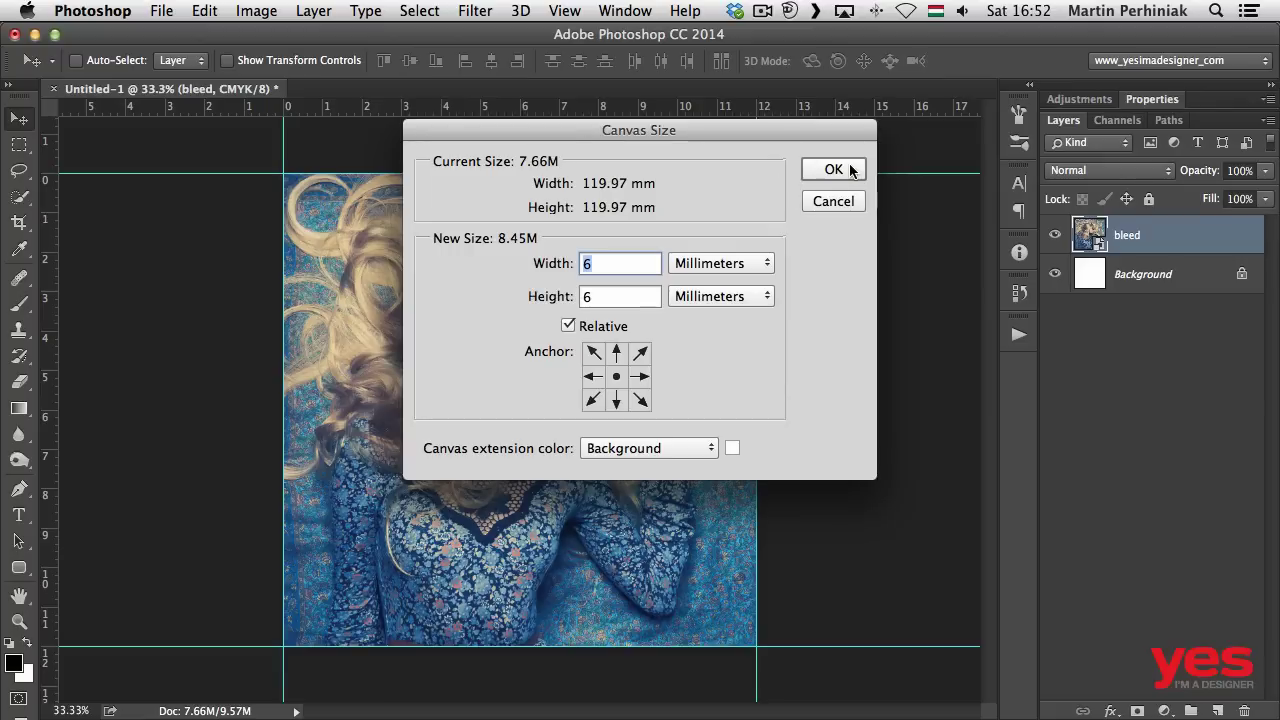
click(1008, 143)
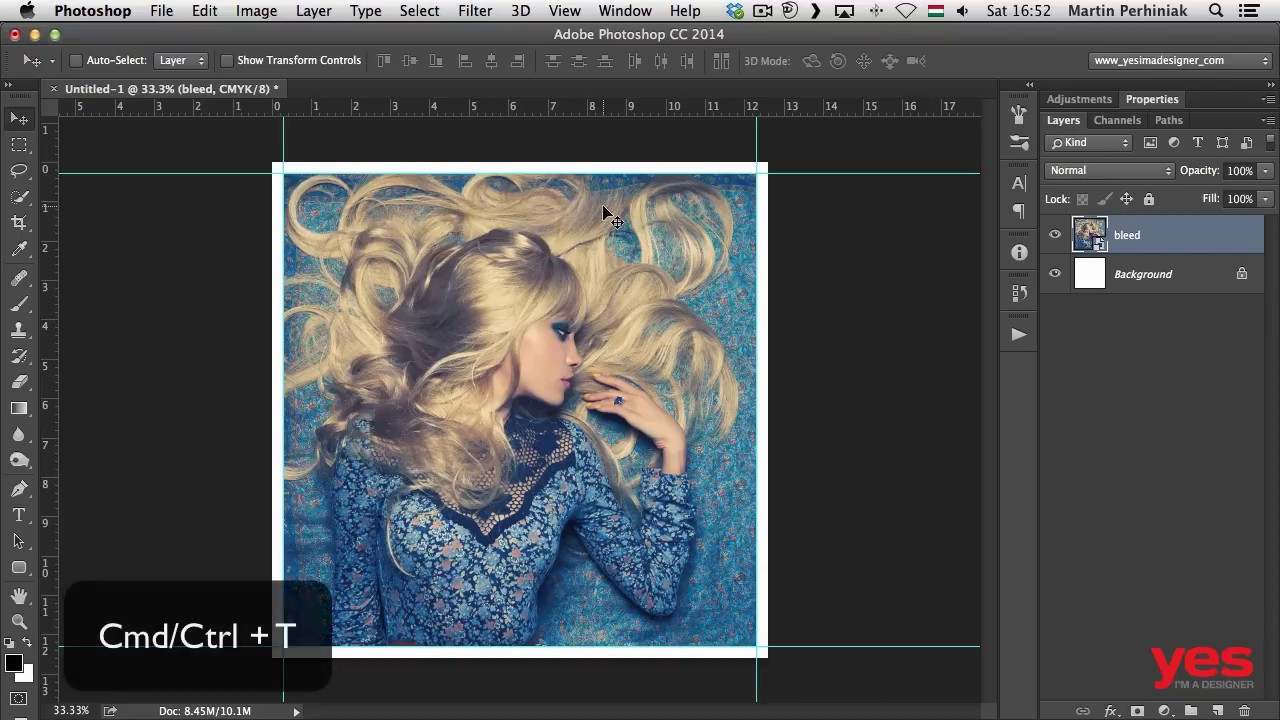
- Scale the bleed image proportionally around its center to about 37.4% so it covers the whole enlarged canvas
key(super+t)
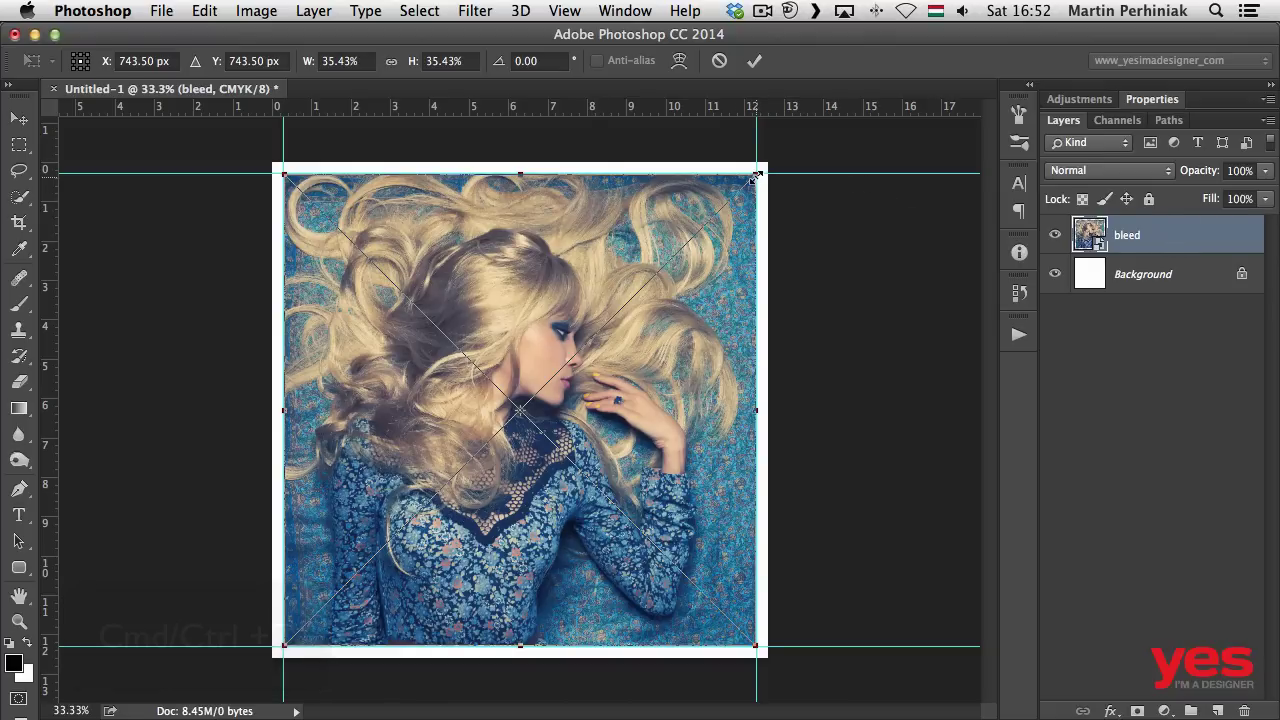
drag(756, 176, 767, 163)
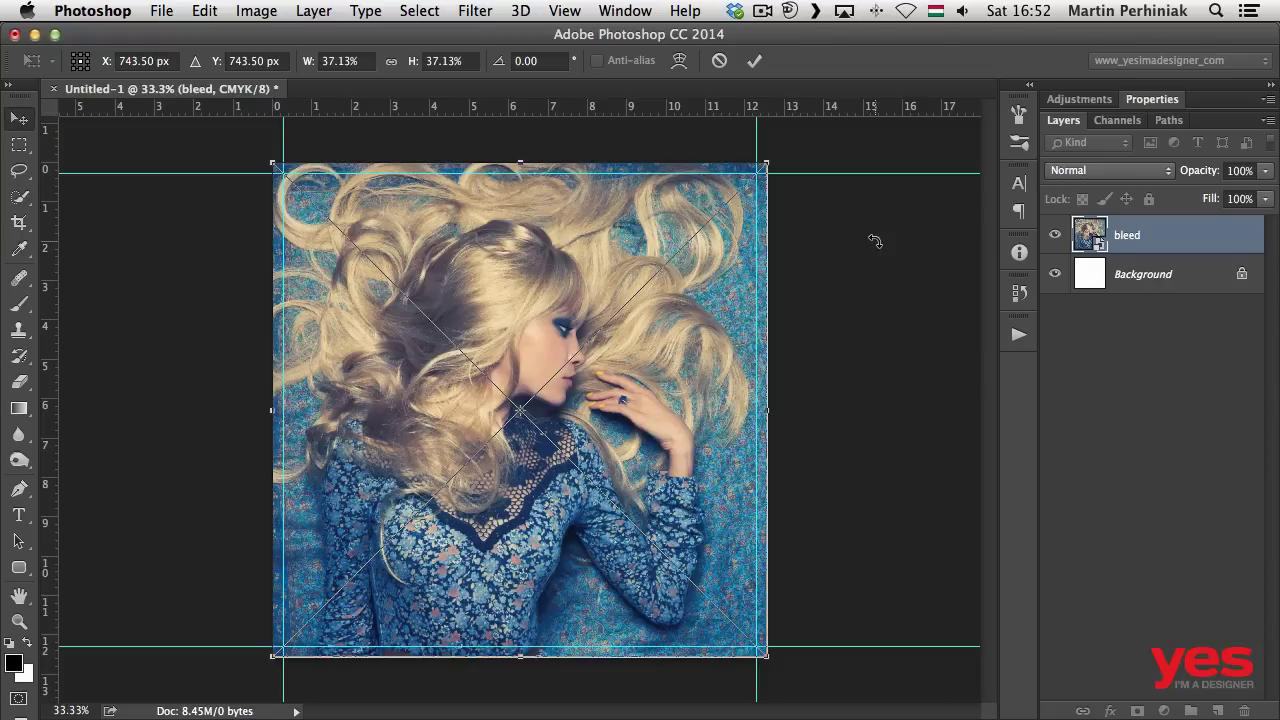
key(Return)
key(super+t)
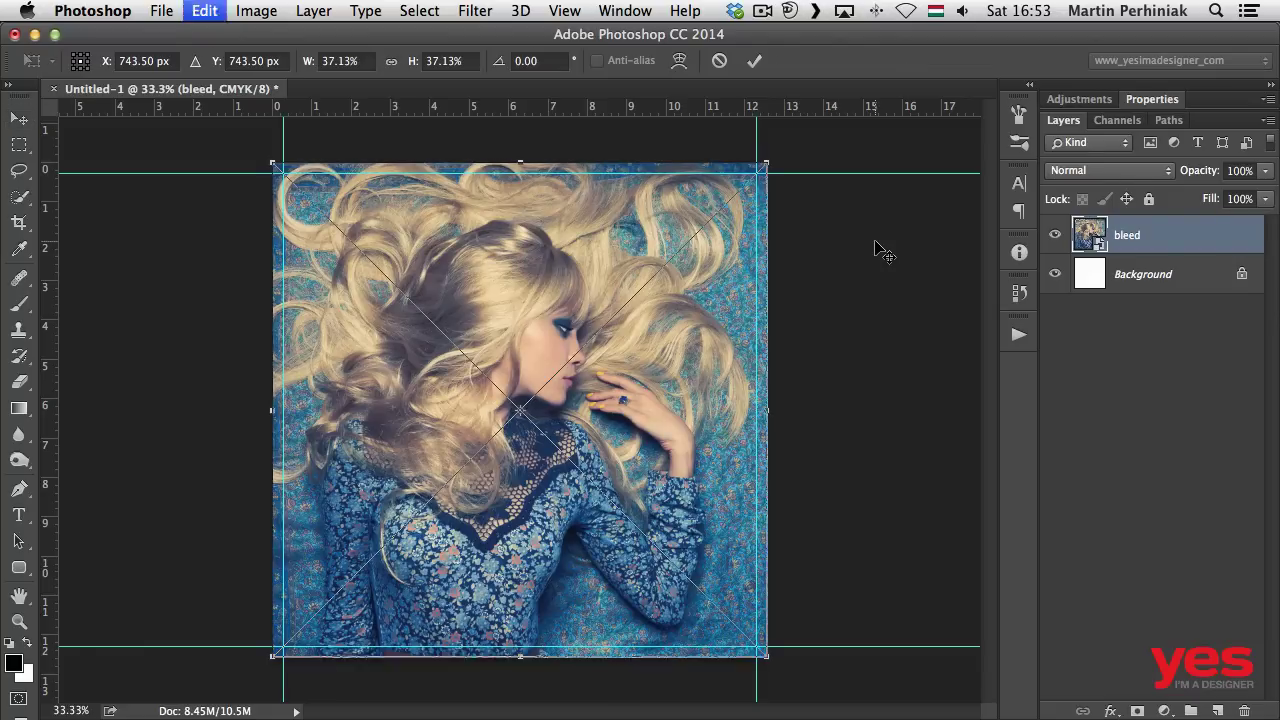
drag(767, 162, 768, 162)
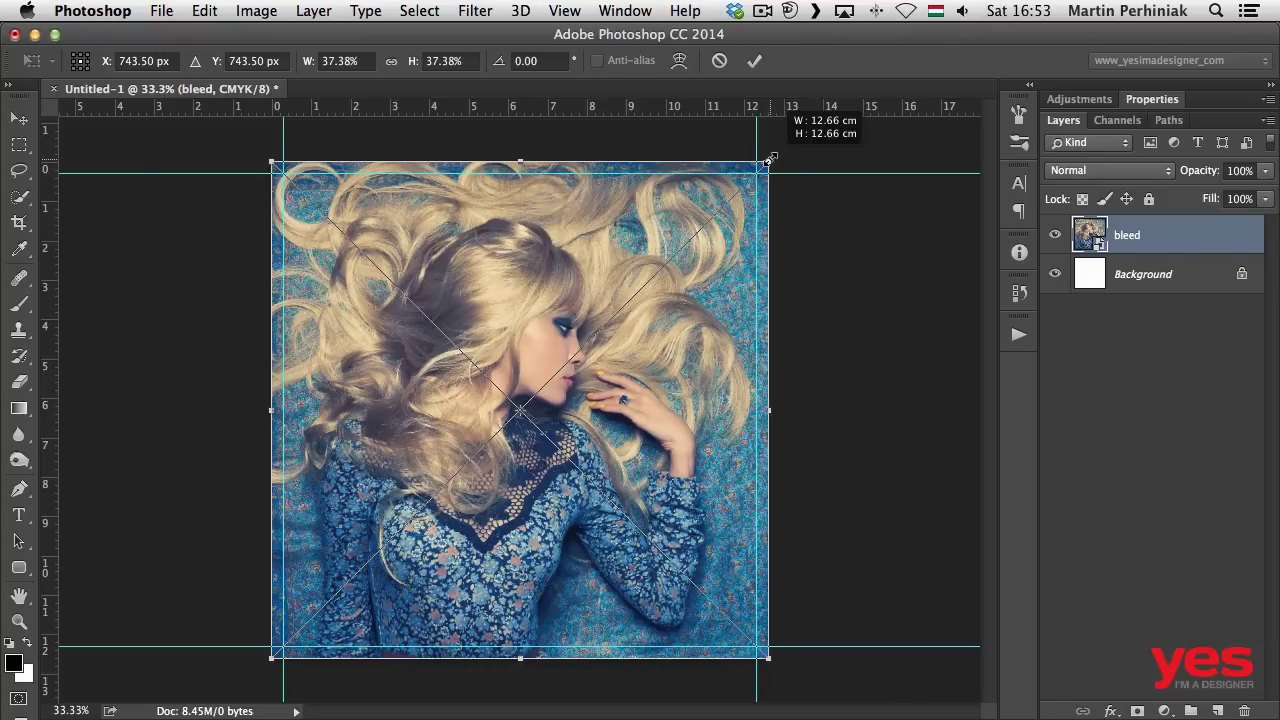
key(Return)
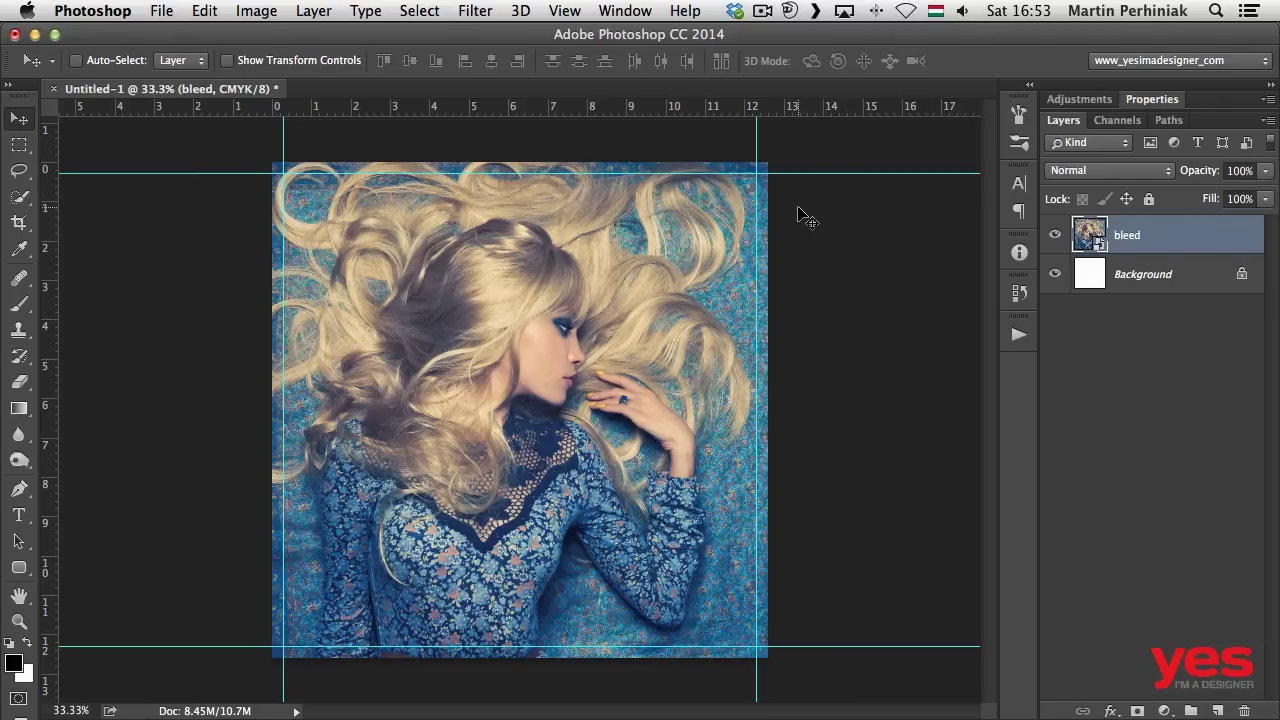
click(565, 10)
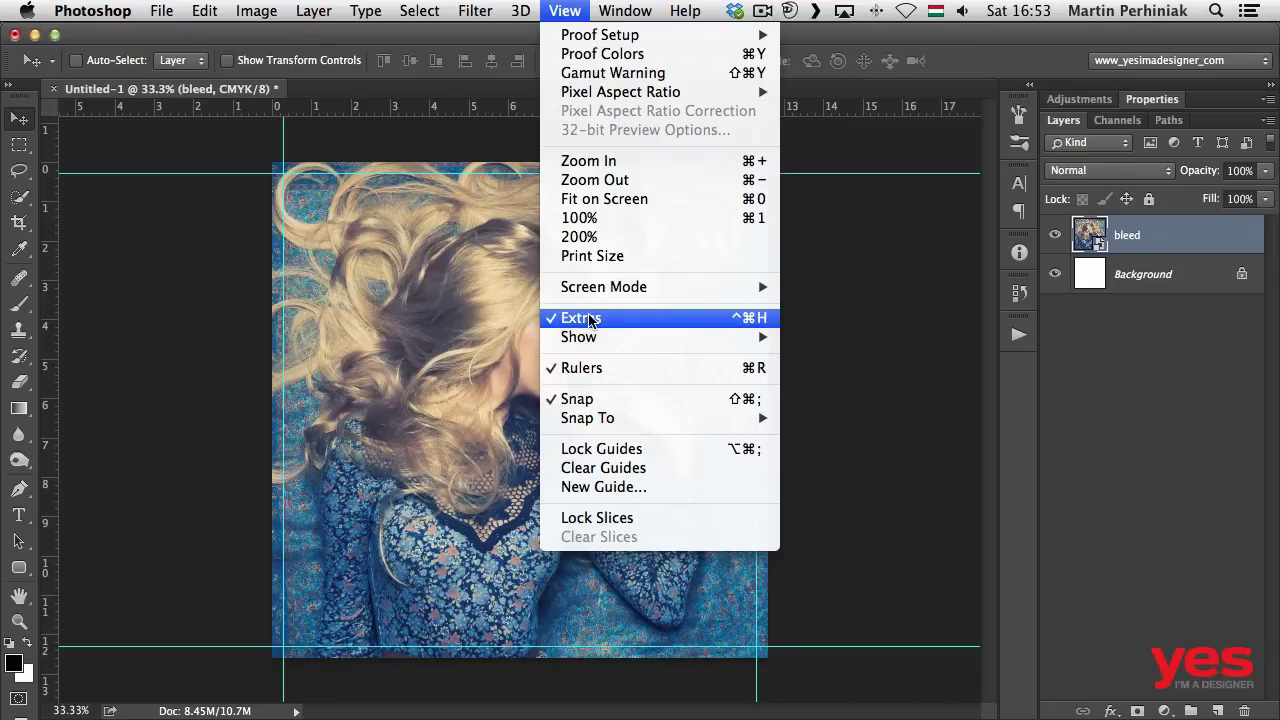
click(871, 310)
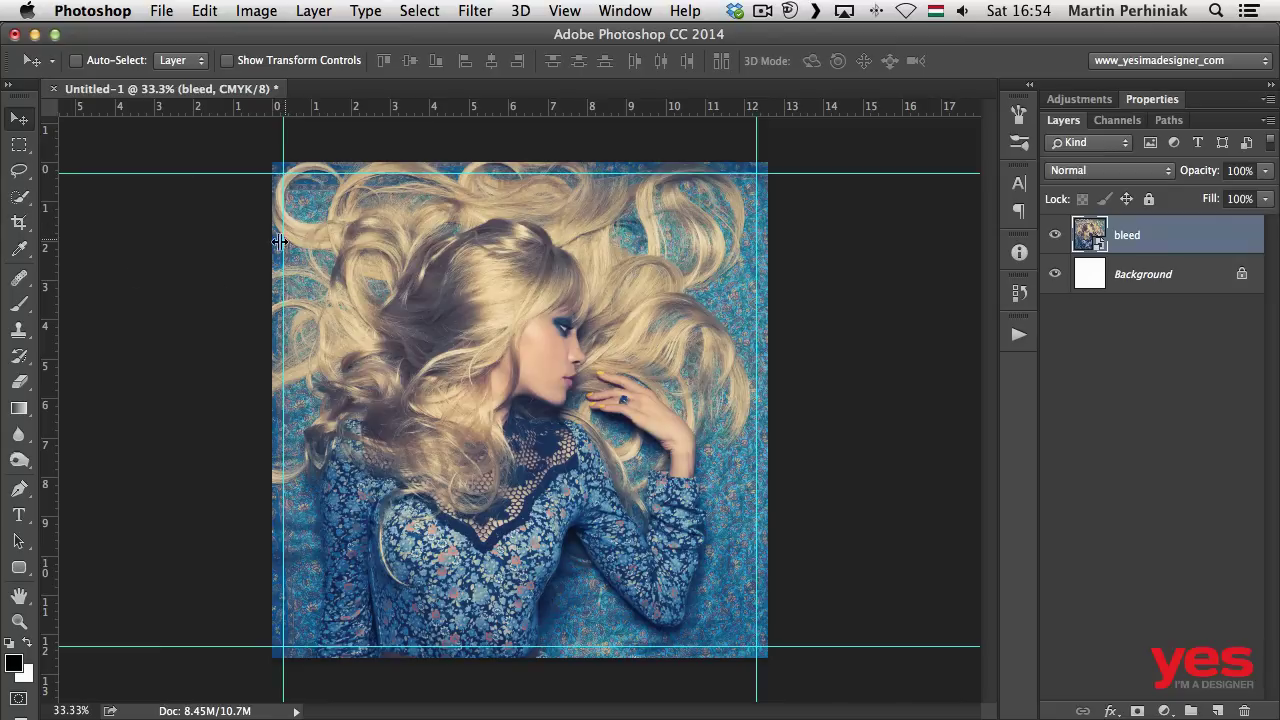
- Try to crop the document to the outer guides that mark the trim edges
click(24, 224)
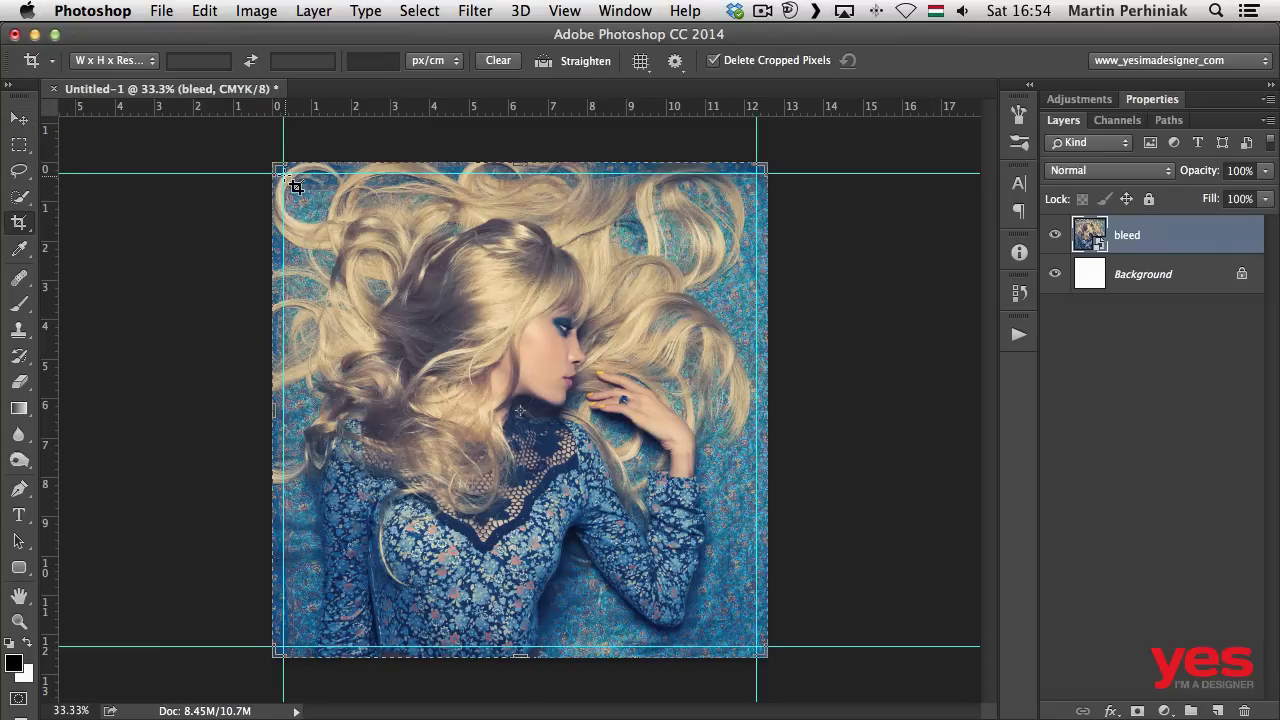
drag(290, 180, 762, 654)
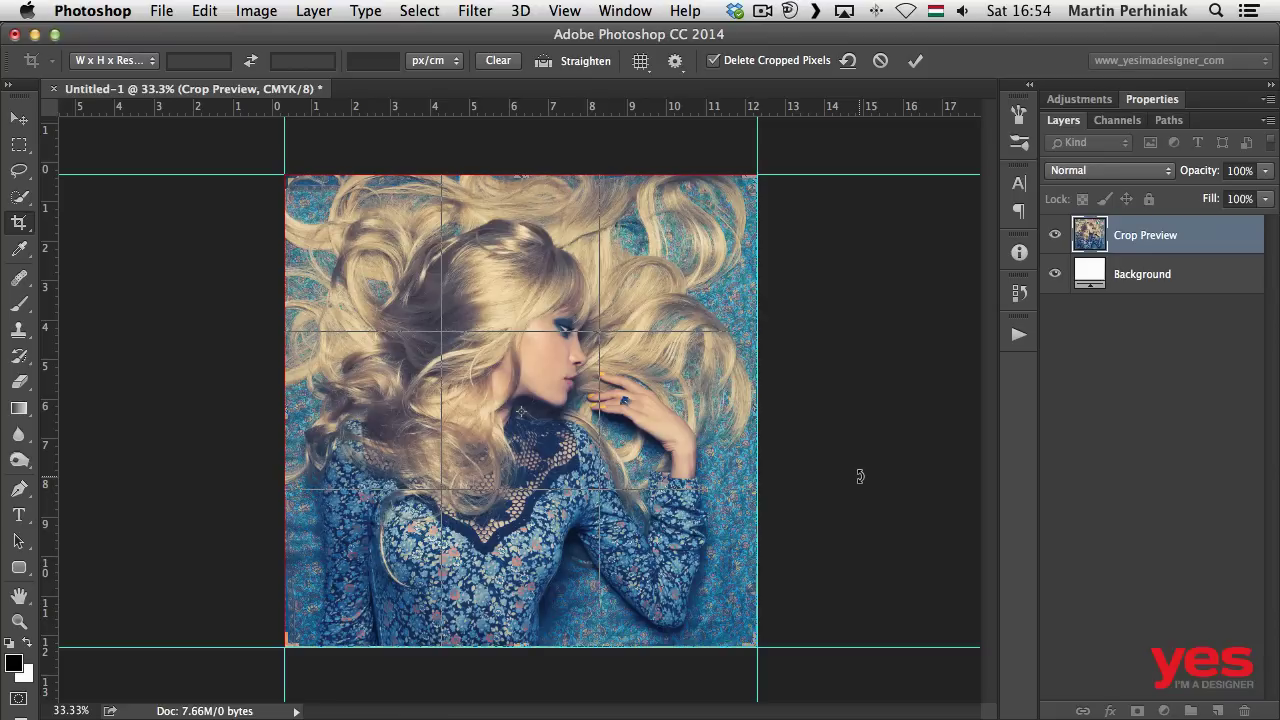
key(Return)
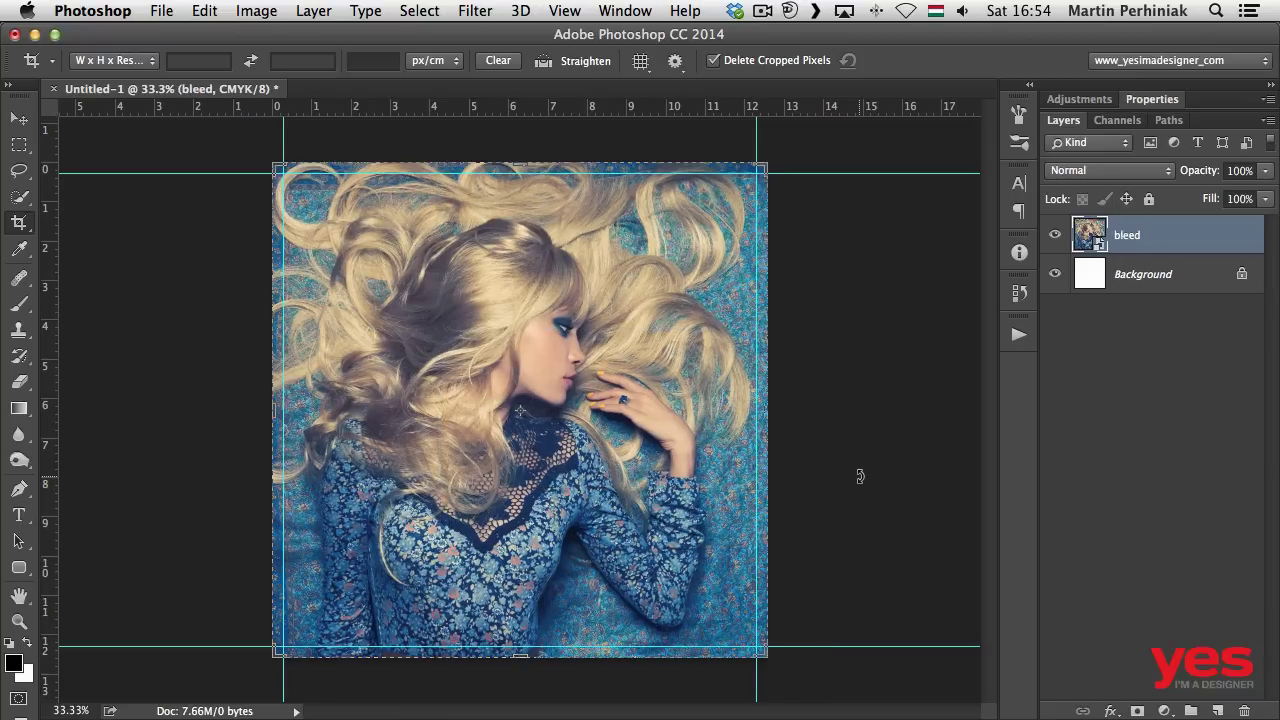
- Move the ruler origin to the intersection of the upper-left trim guides
key(v)
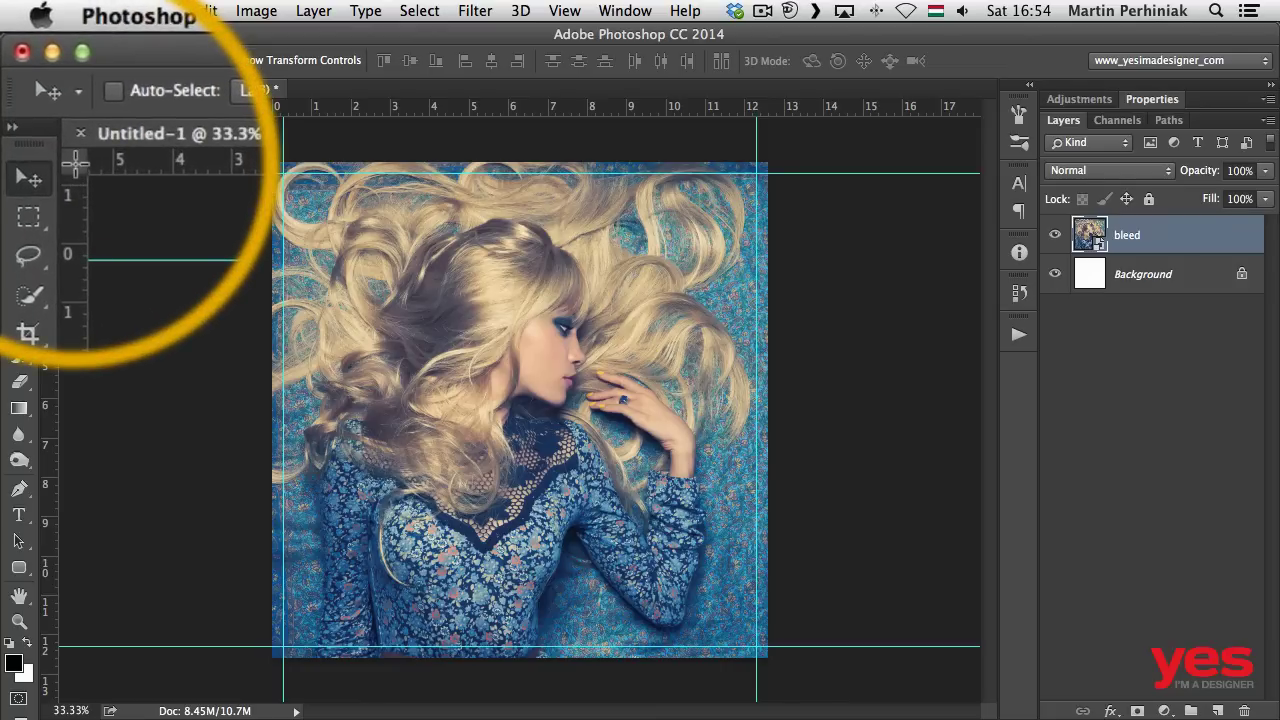
drag(51, 110, 283, 173)
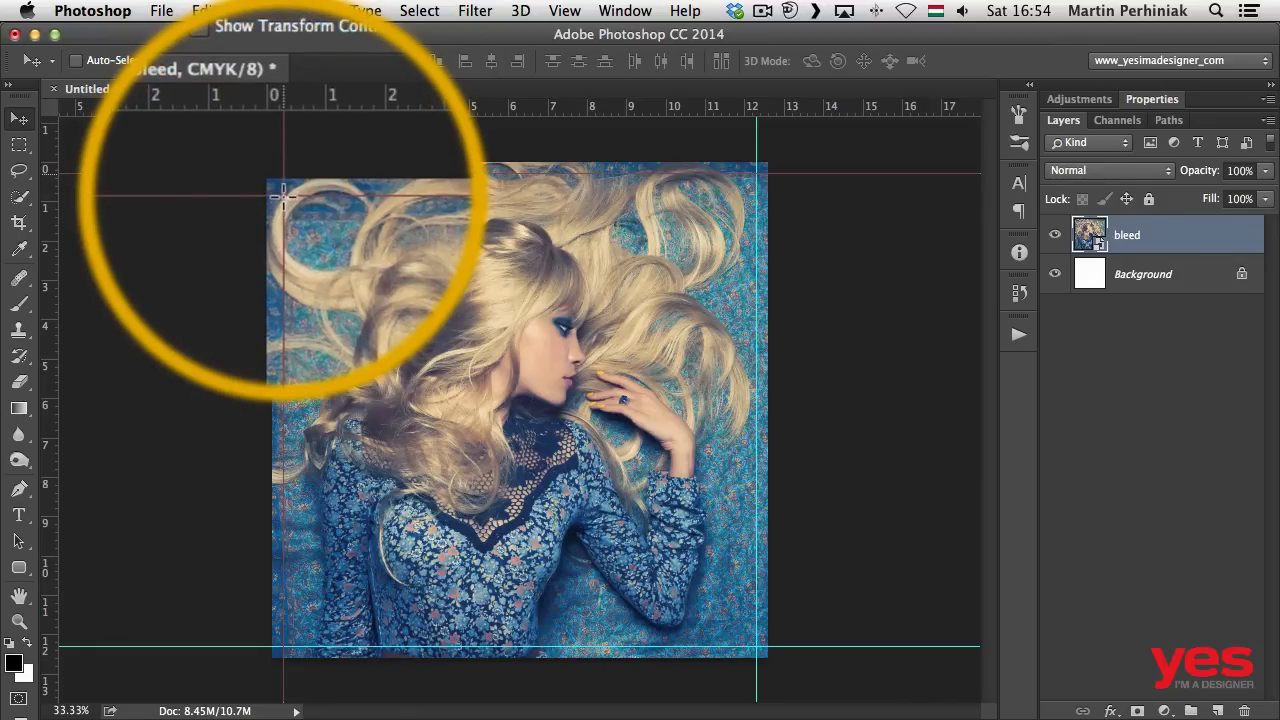
drag(283, 173, 283, 173)
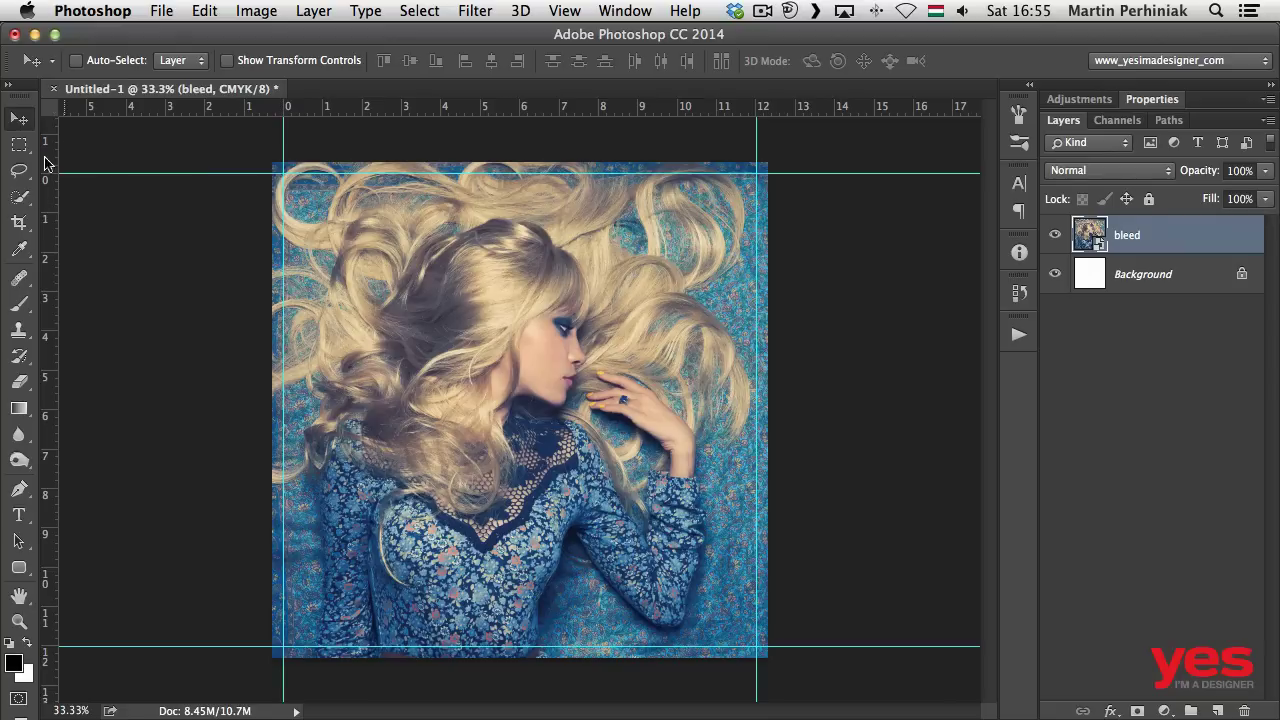
- Place vertical guides at 1 cm and 11 cm and horizontal guides at 1 cm and 11 cm to mark the safe area
drag(52, 262, 325, 263)
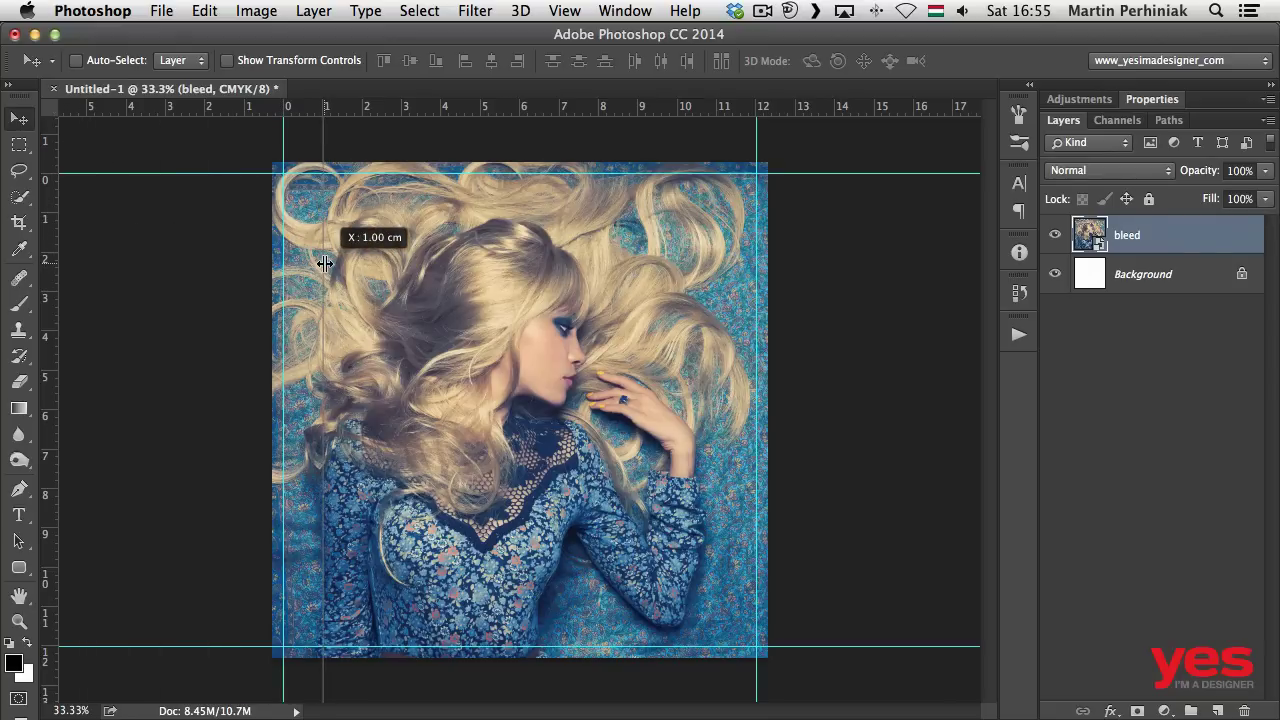
drag(325, 263, 323, 263)
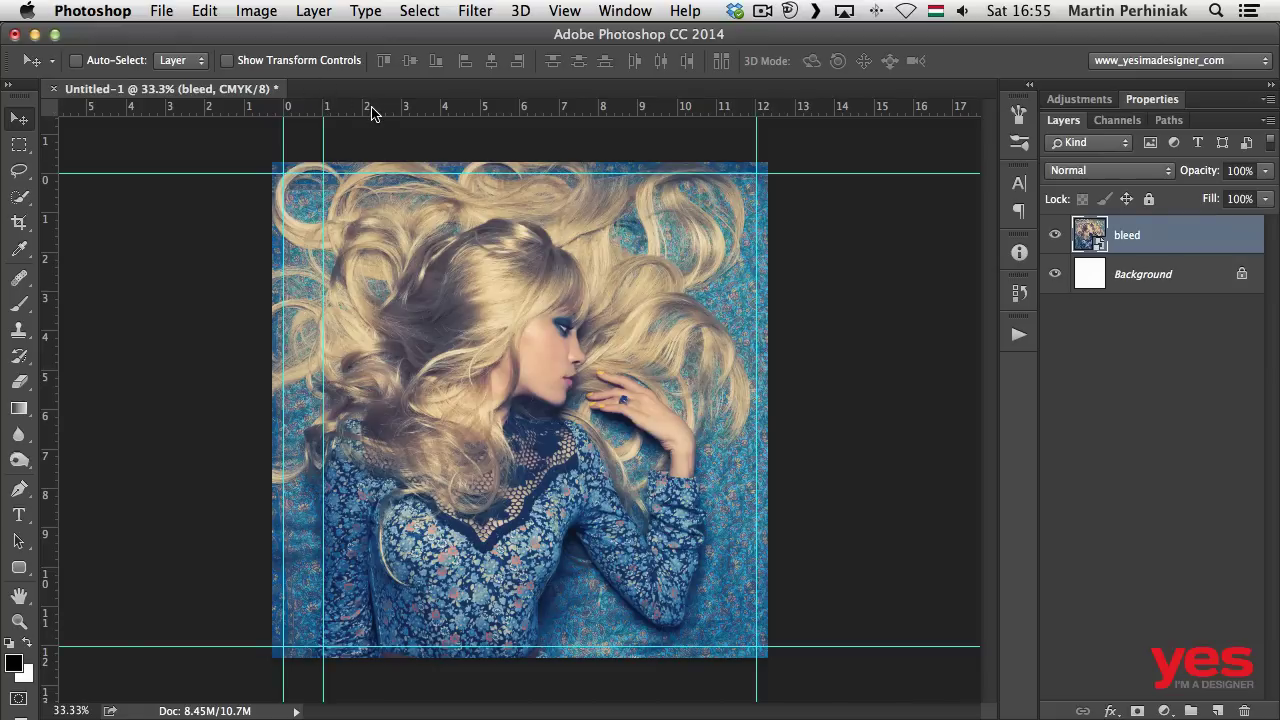
drag(371, 109, 380, 213)
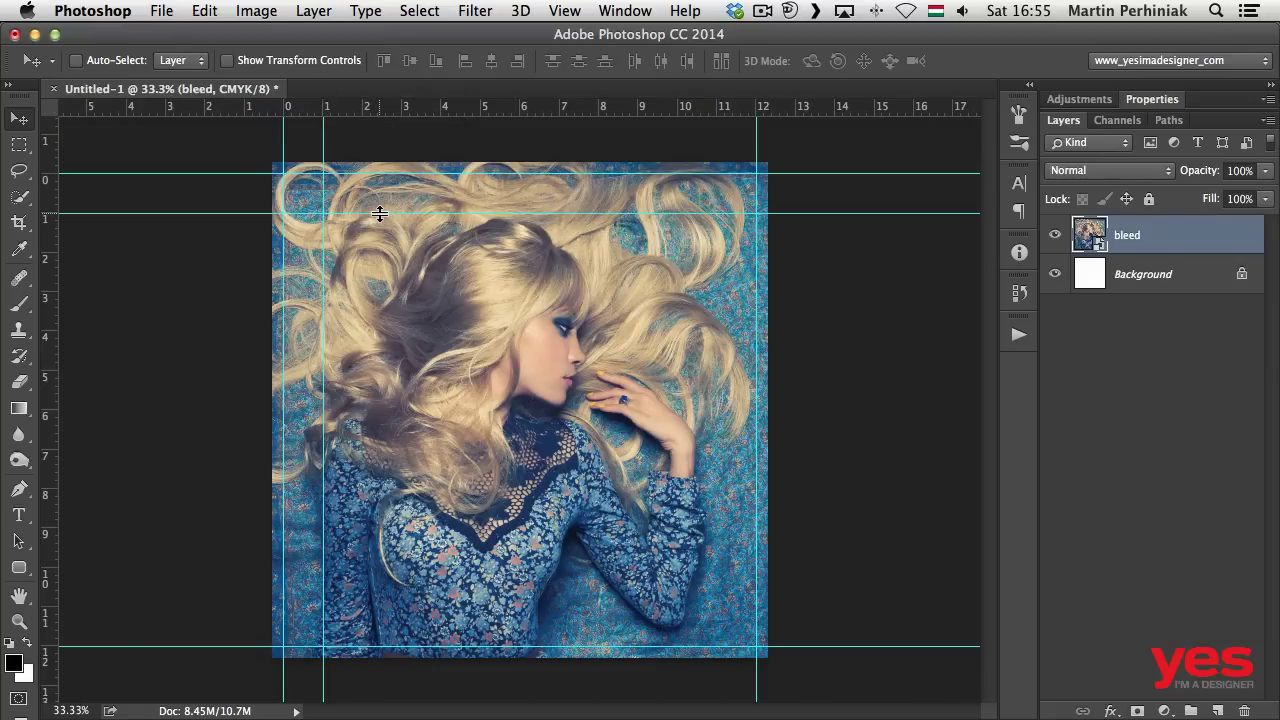
drag(54, 455, 715, 422)
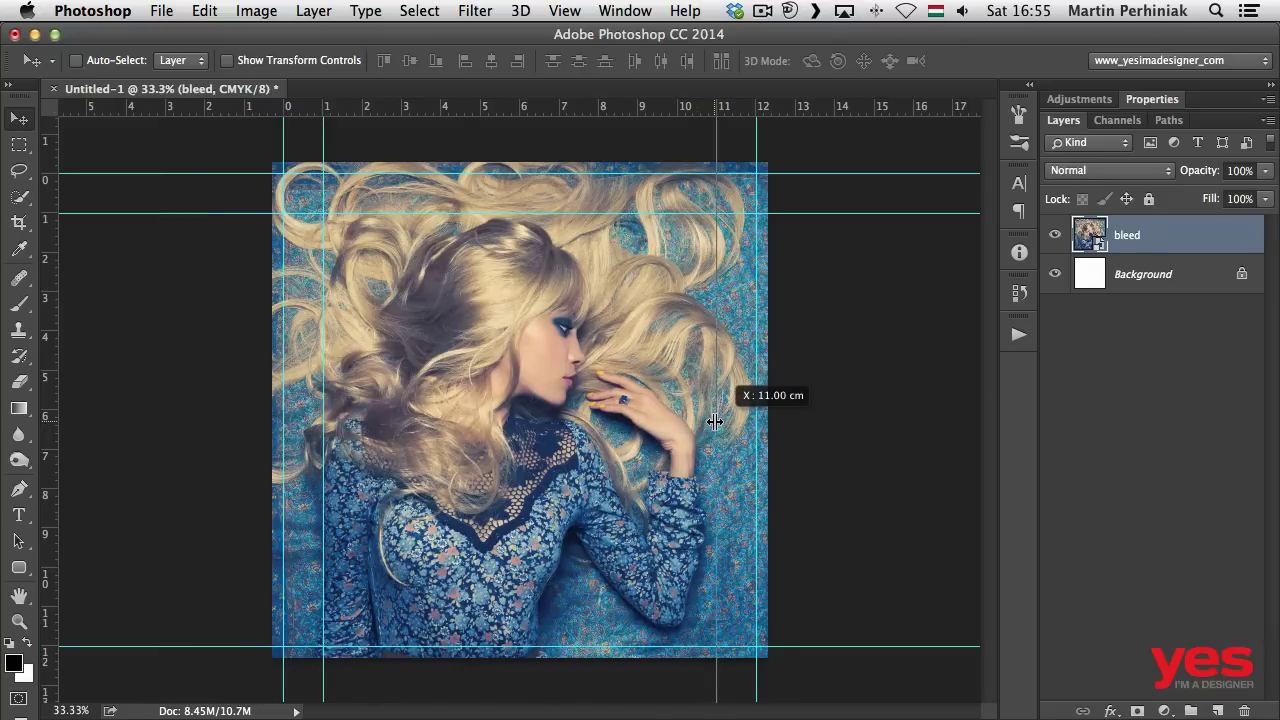
drag(715, 422, 715, 422)
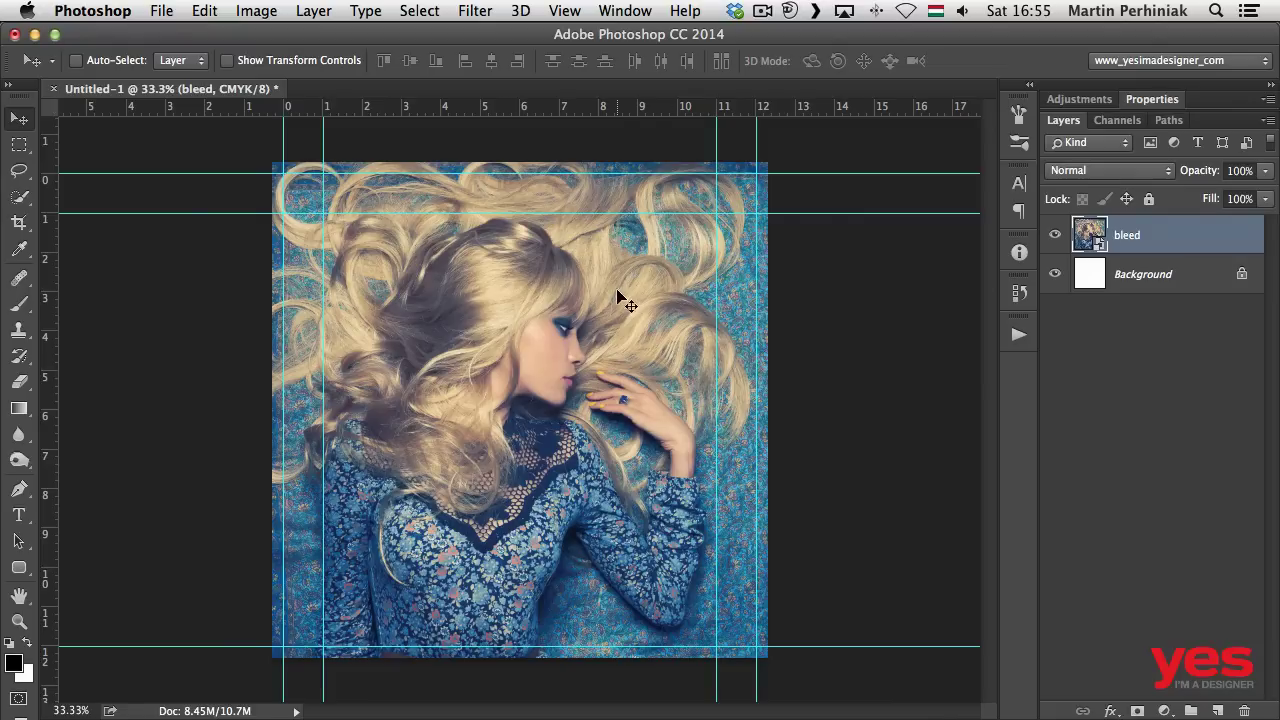
drag(404, 108, 457, 610)
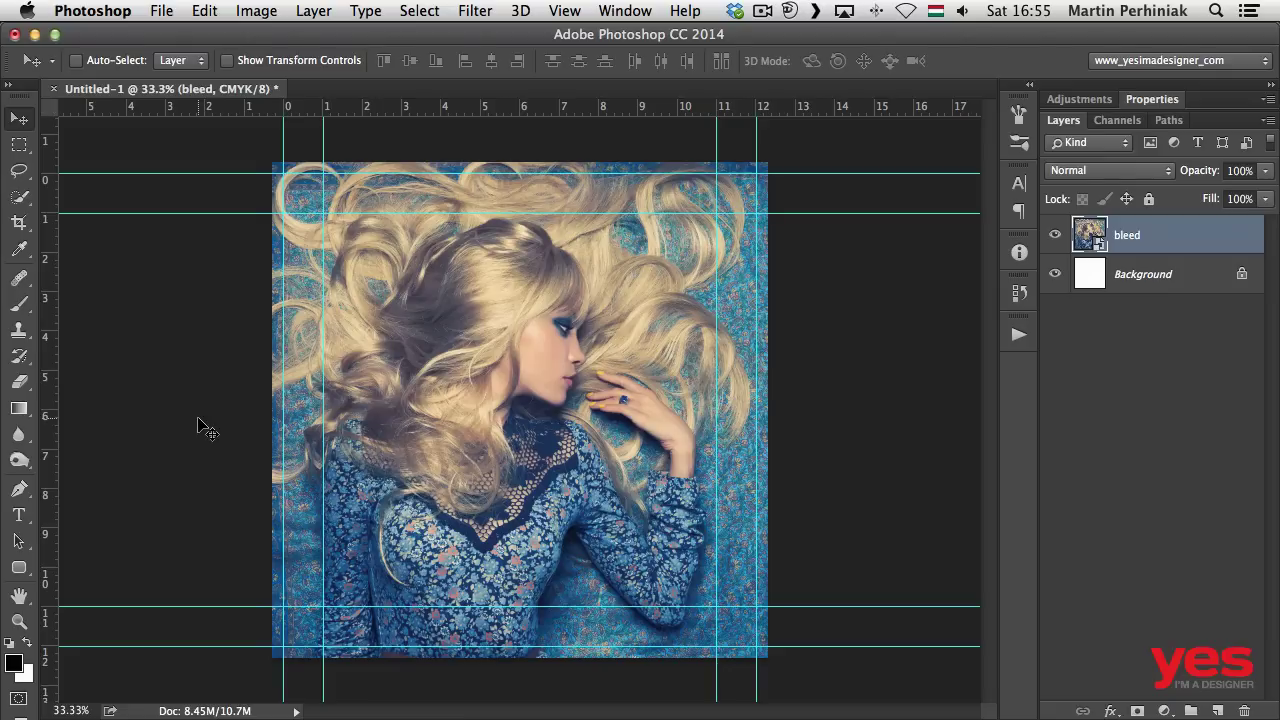
- Marquee-select the safe area enclosed by the four inner guides, and deselect it again
key(m)
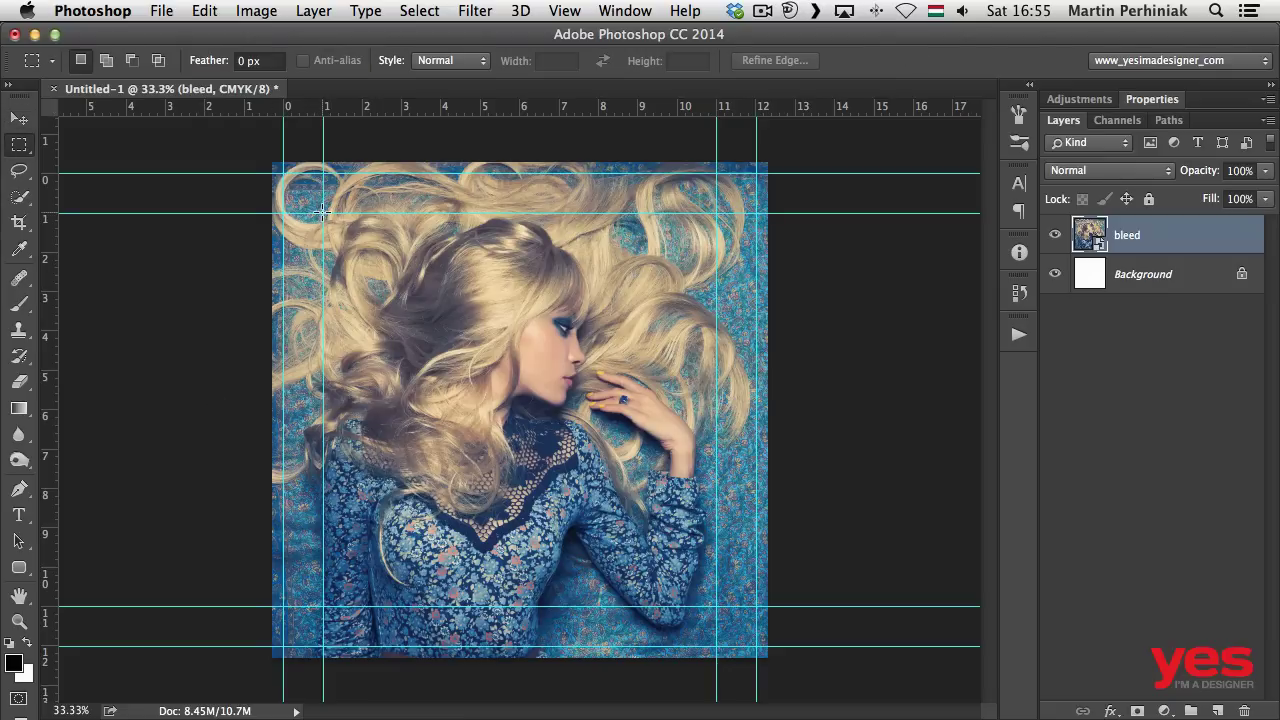
drag(323, 212, 716, 606)
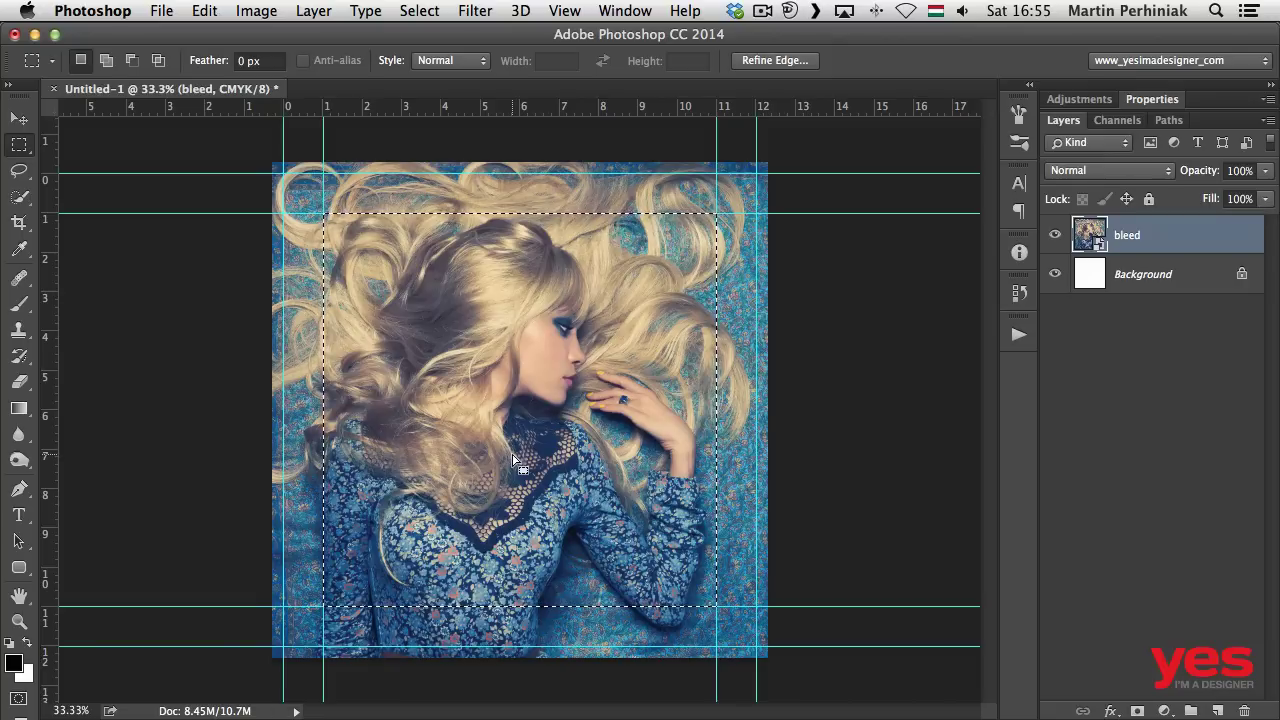
key(super+d)
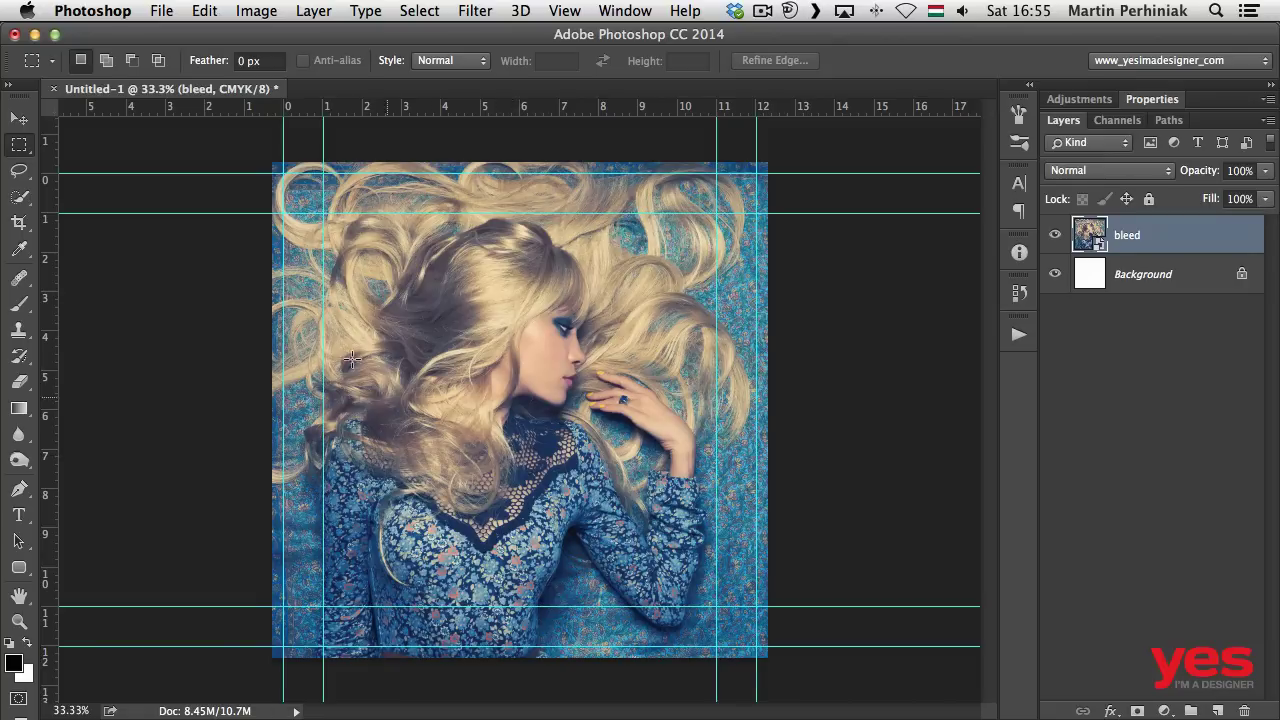
- Save the document as a PDF named test.pdf on the Desktop through the printer's print settings
click(162, 18)
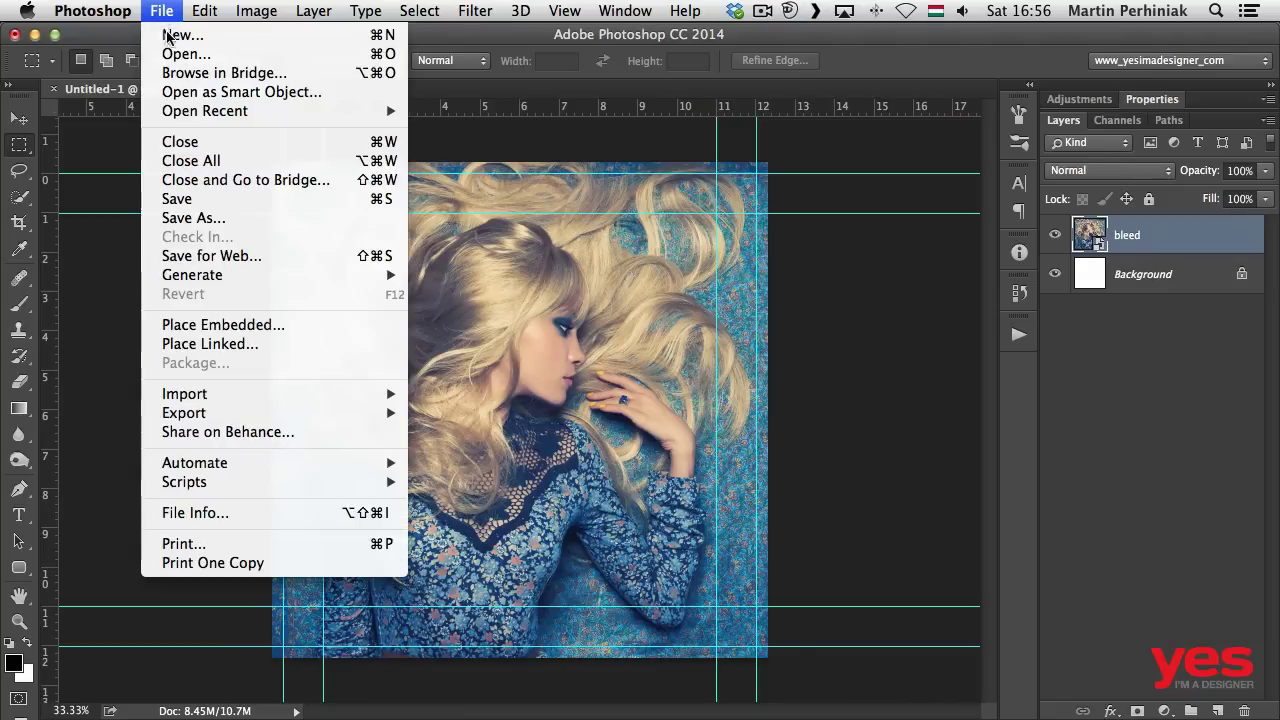
click(295, 545)
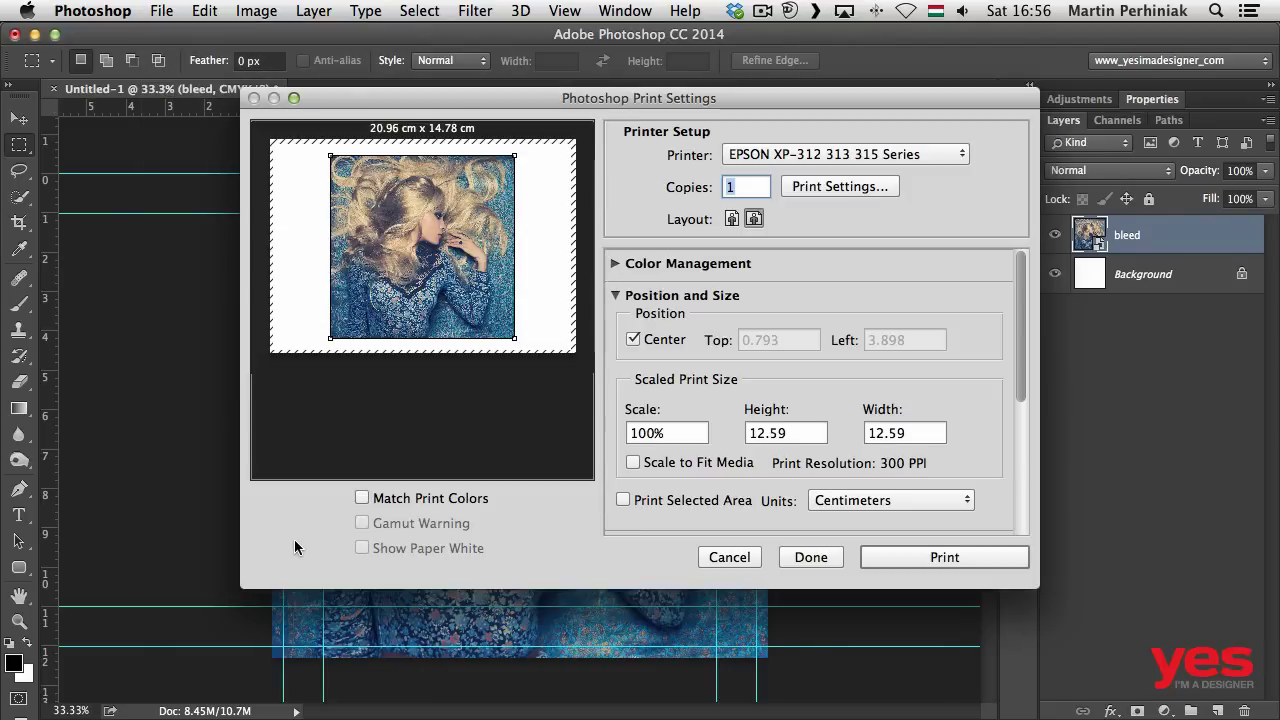
click(840, 187)
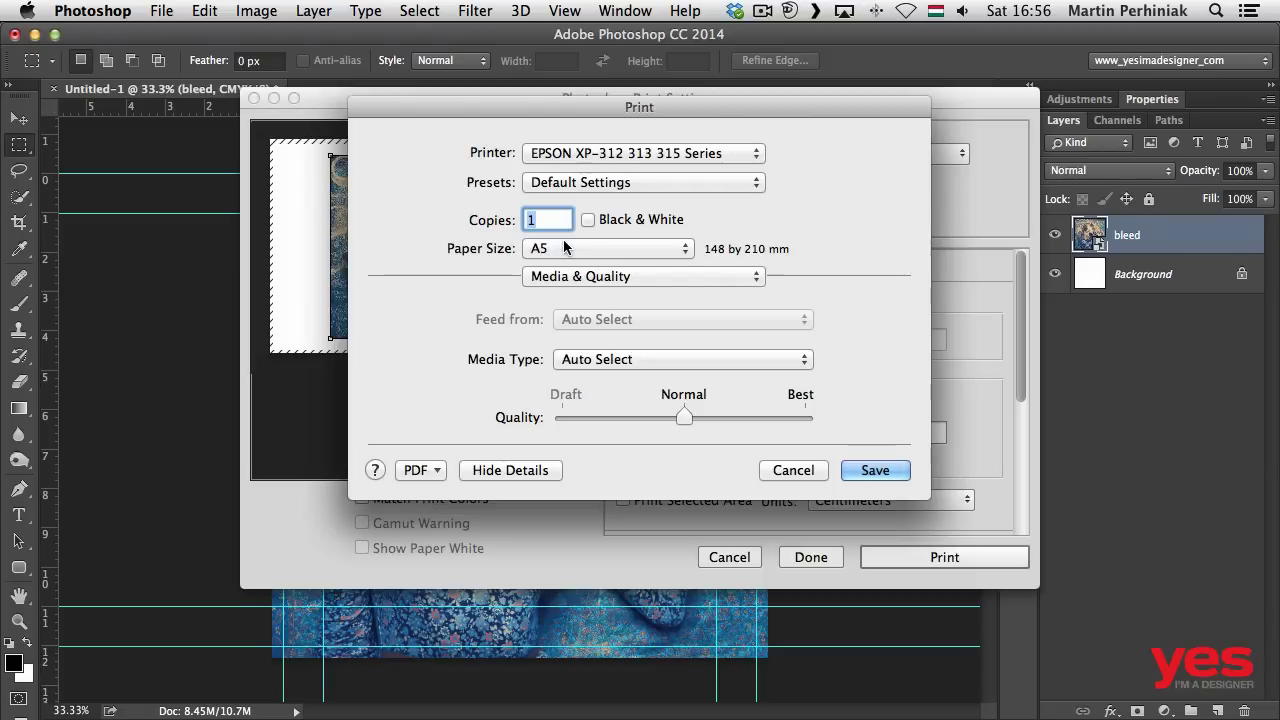
drag(510, 117, 766, 87)
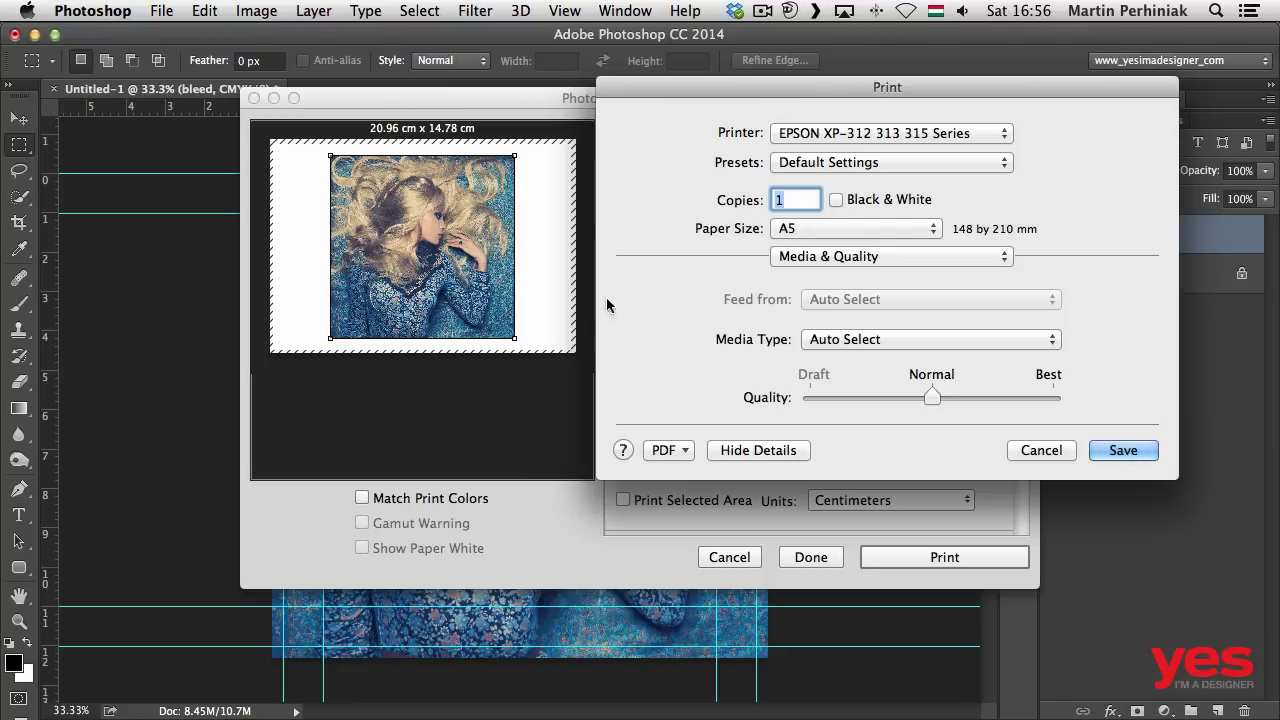
click(671, 450)
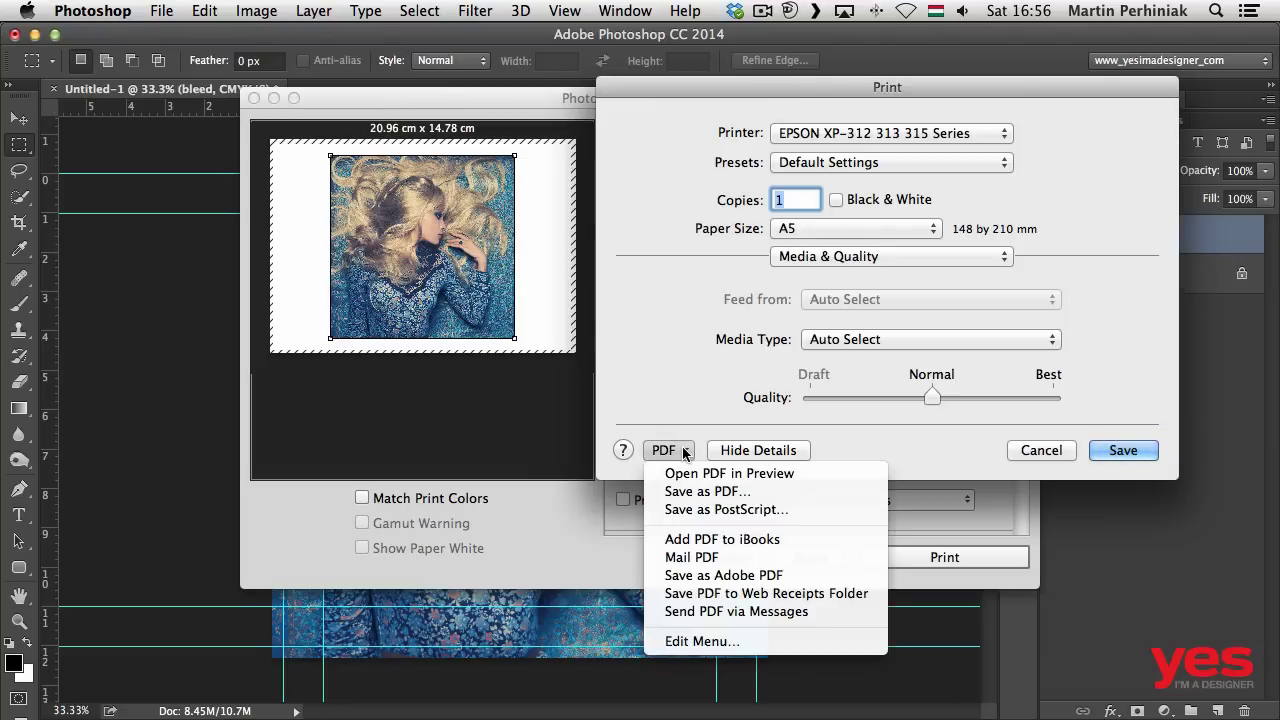
click(704, 492)
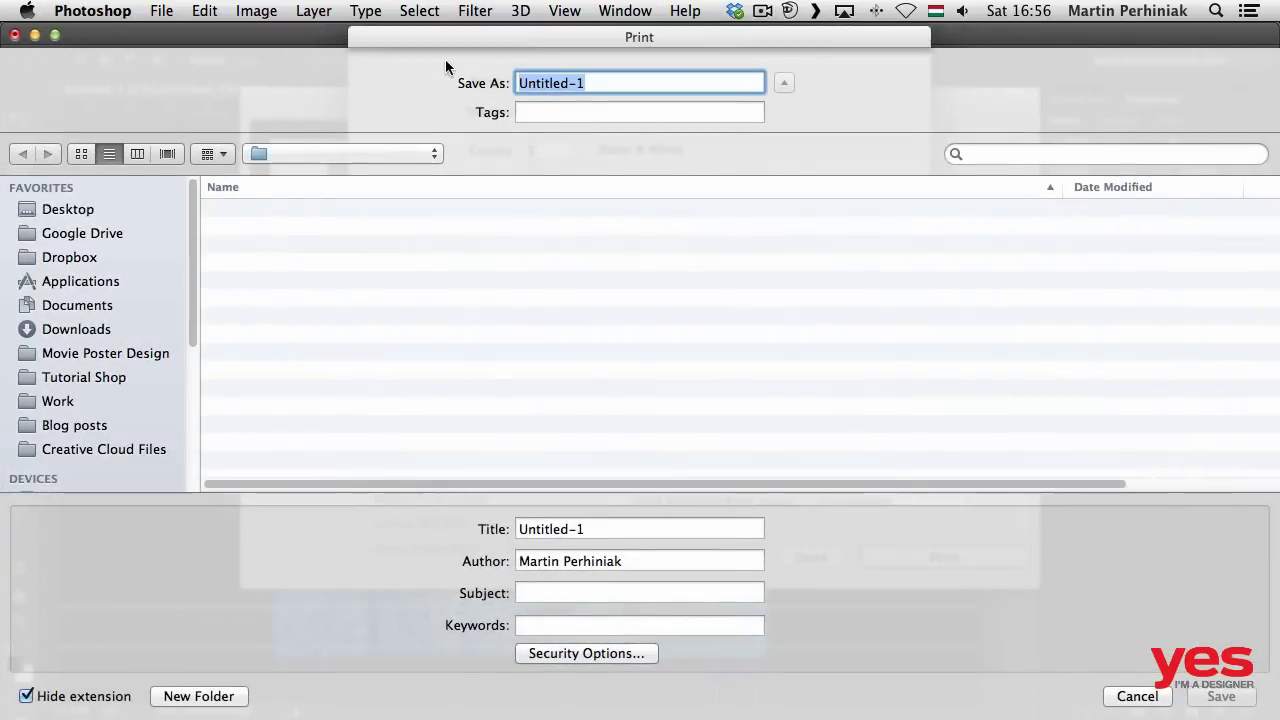
text(test)
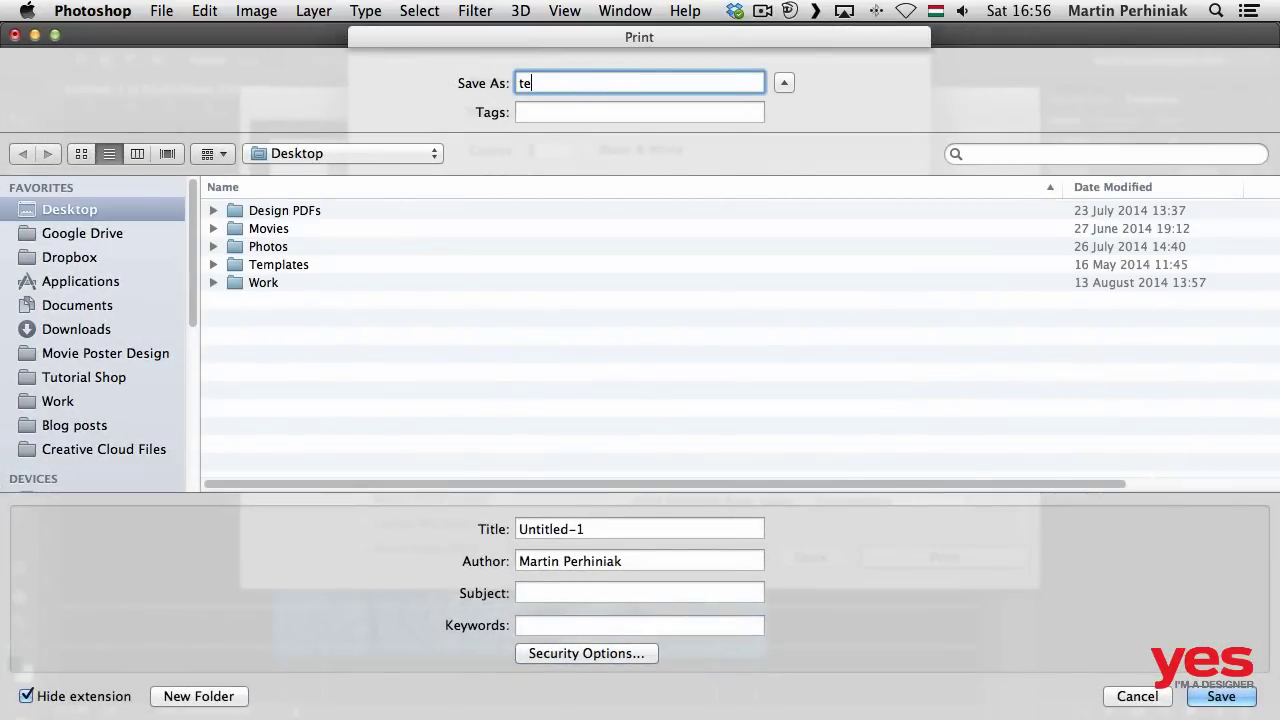
text(.pdf)
key(Return)
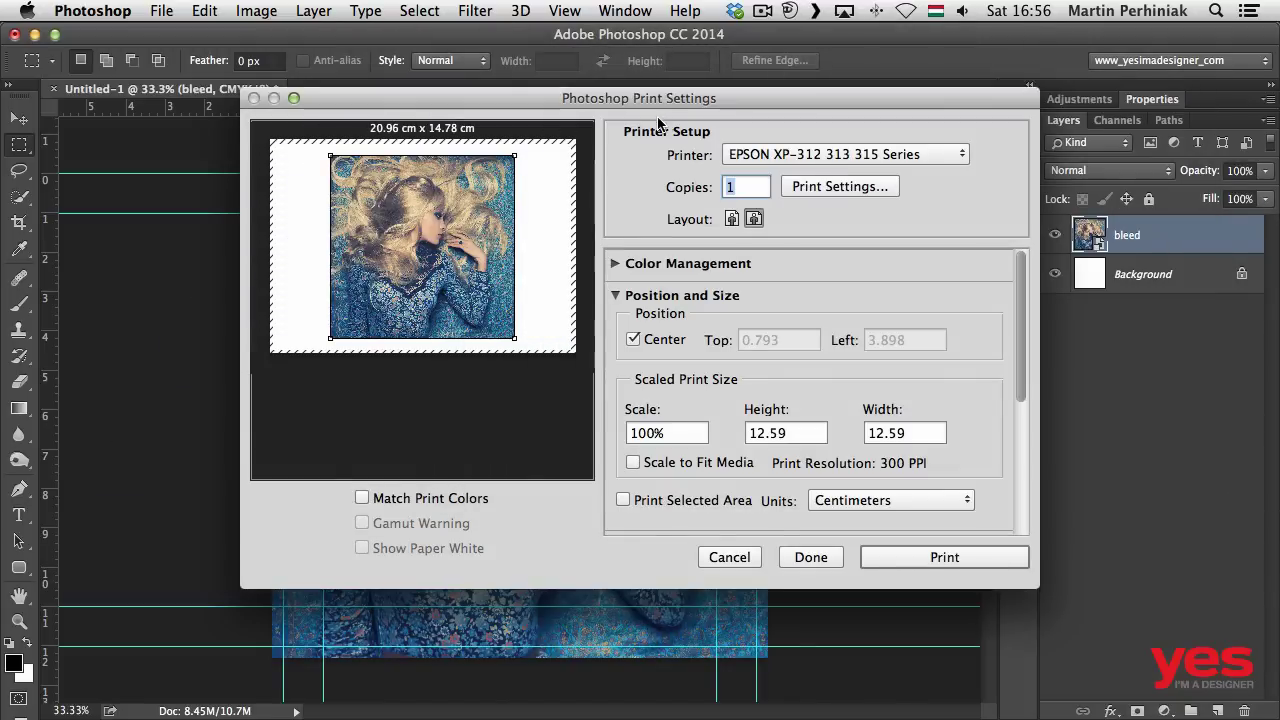
- Turn on Corner Crop Marks among the printing marks and enlarge the print settings window for a bigger preview
drag(657, 99, 606, 73)
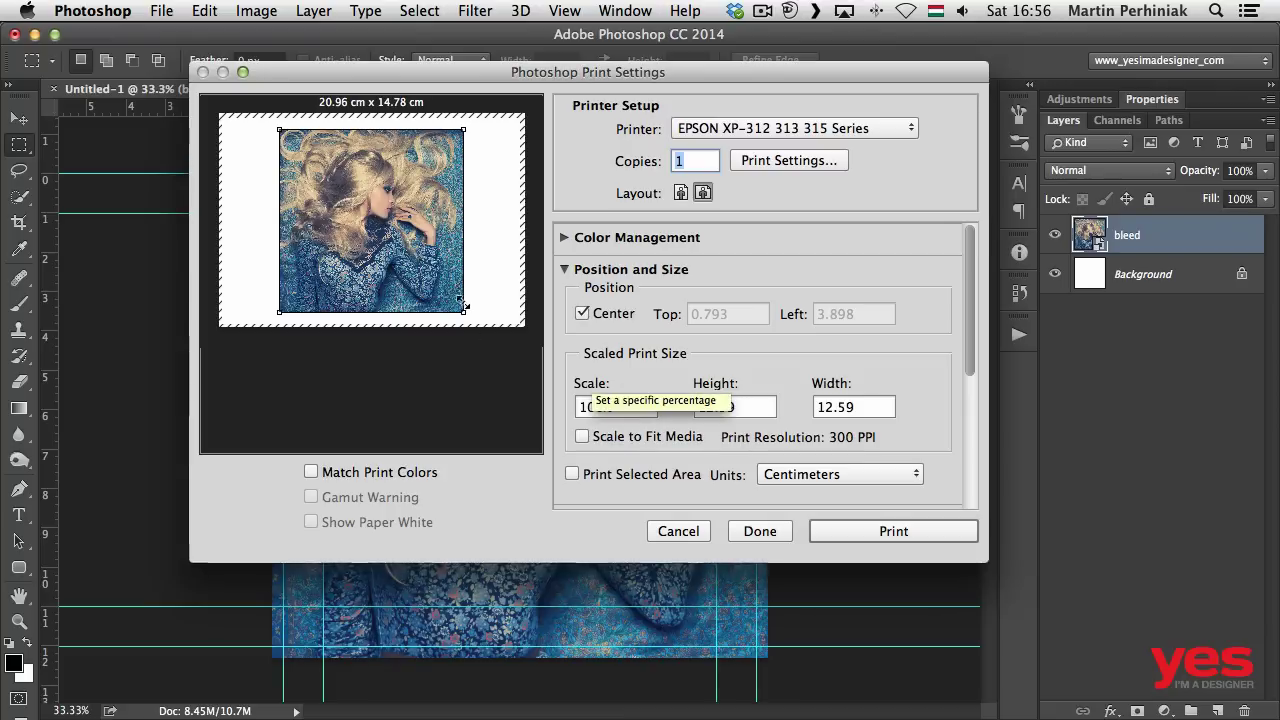
click(564, 269)
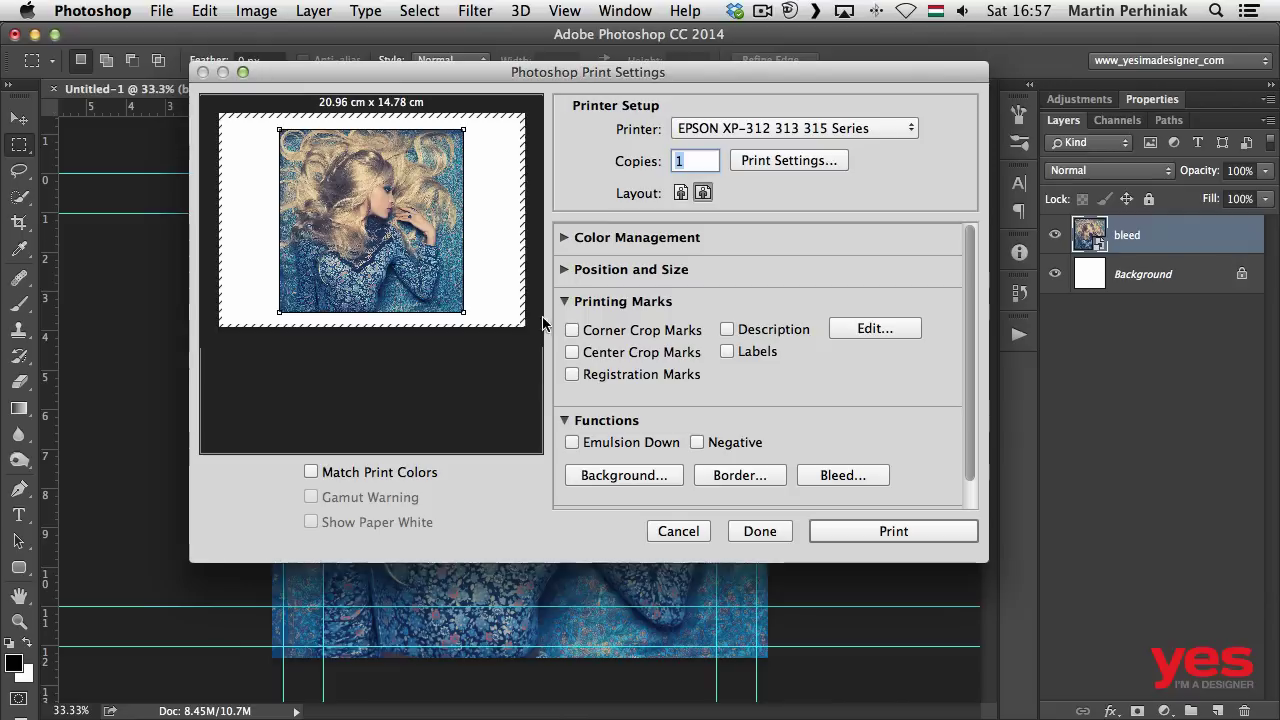
click(606, 337)
drag(989, 562, 1276, 615)
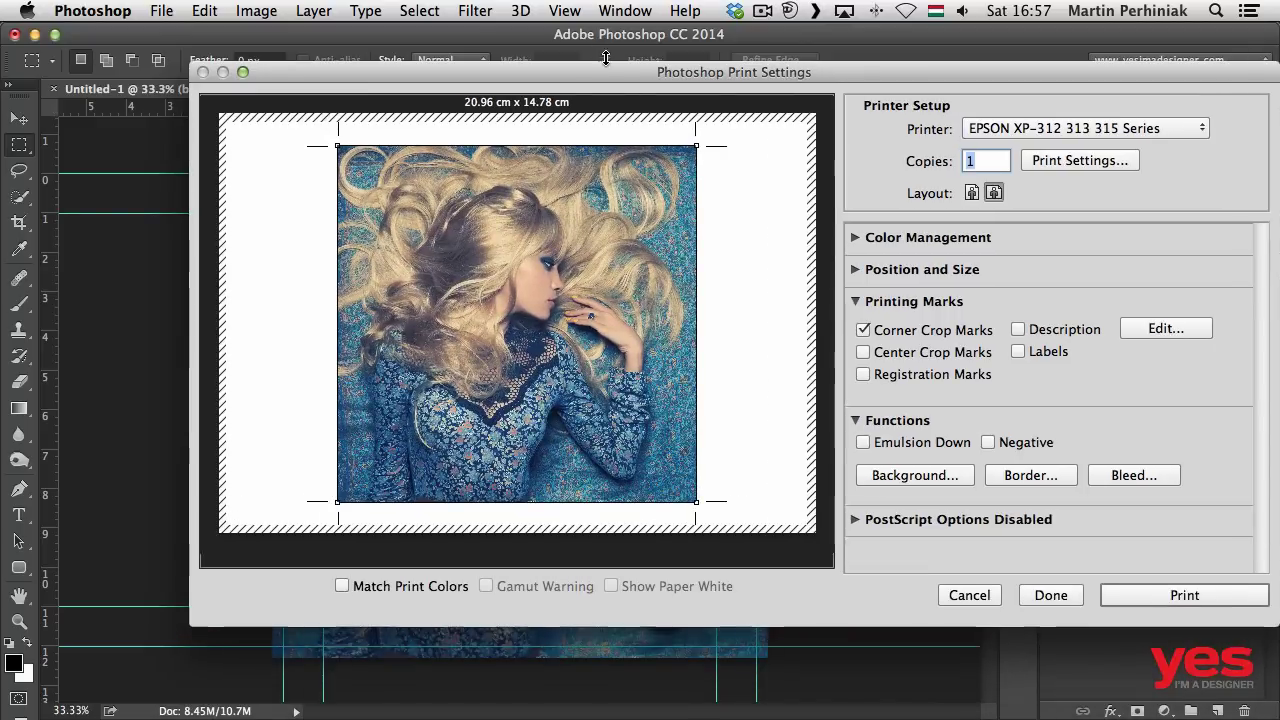
drag(608, 69, 475, 69)
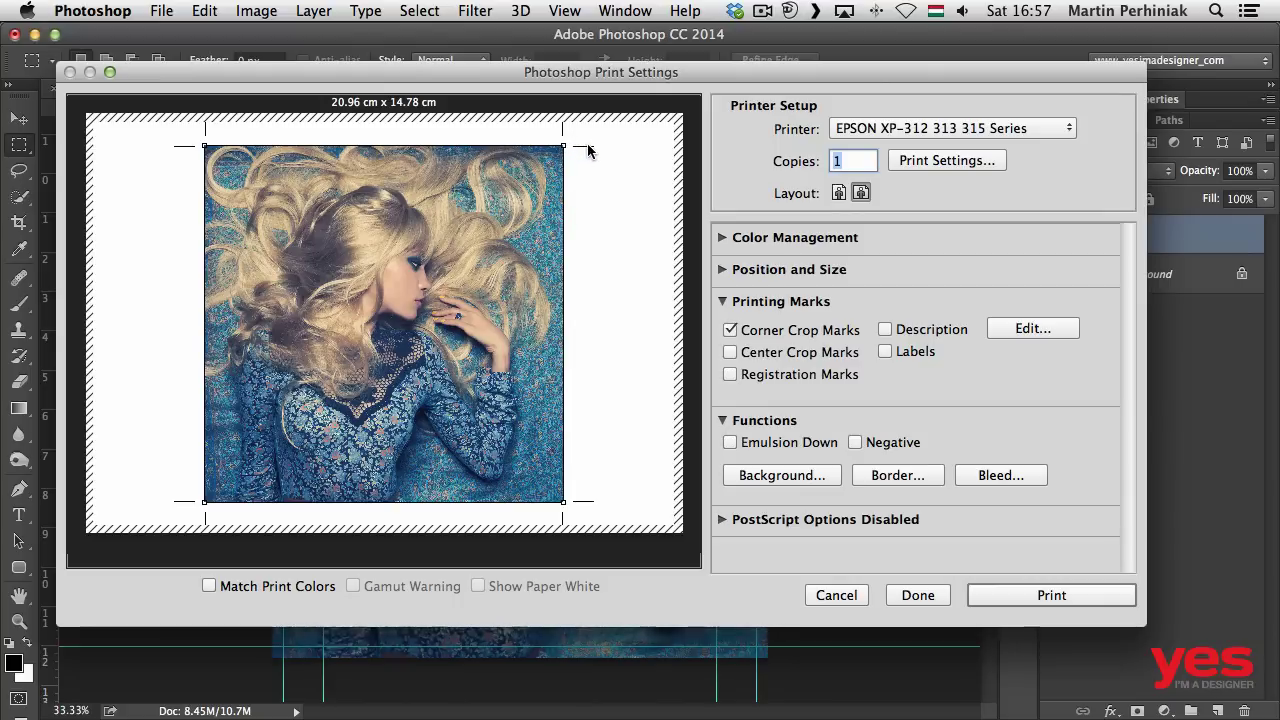
- Set the print bleed width to 3 millimeters
click(999, 476)
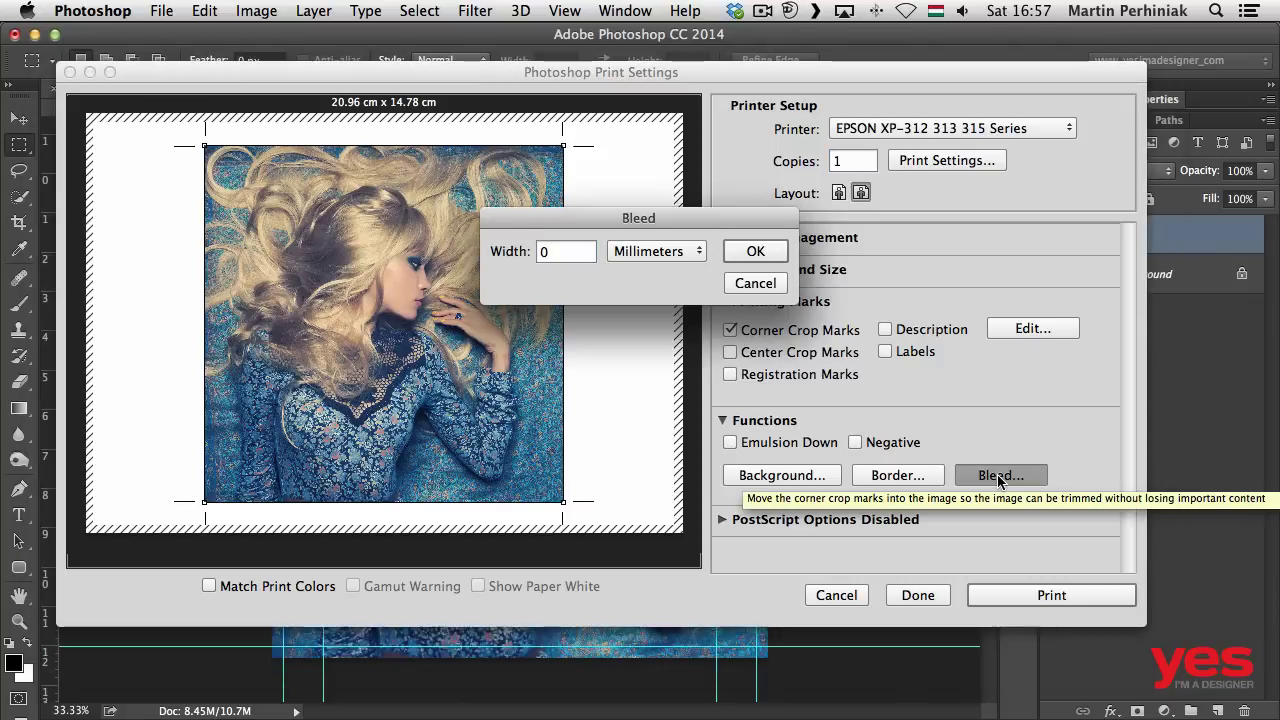
double_click(587, 249)
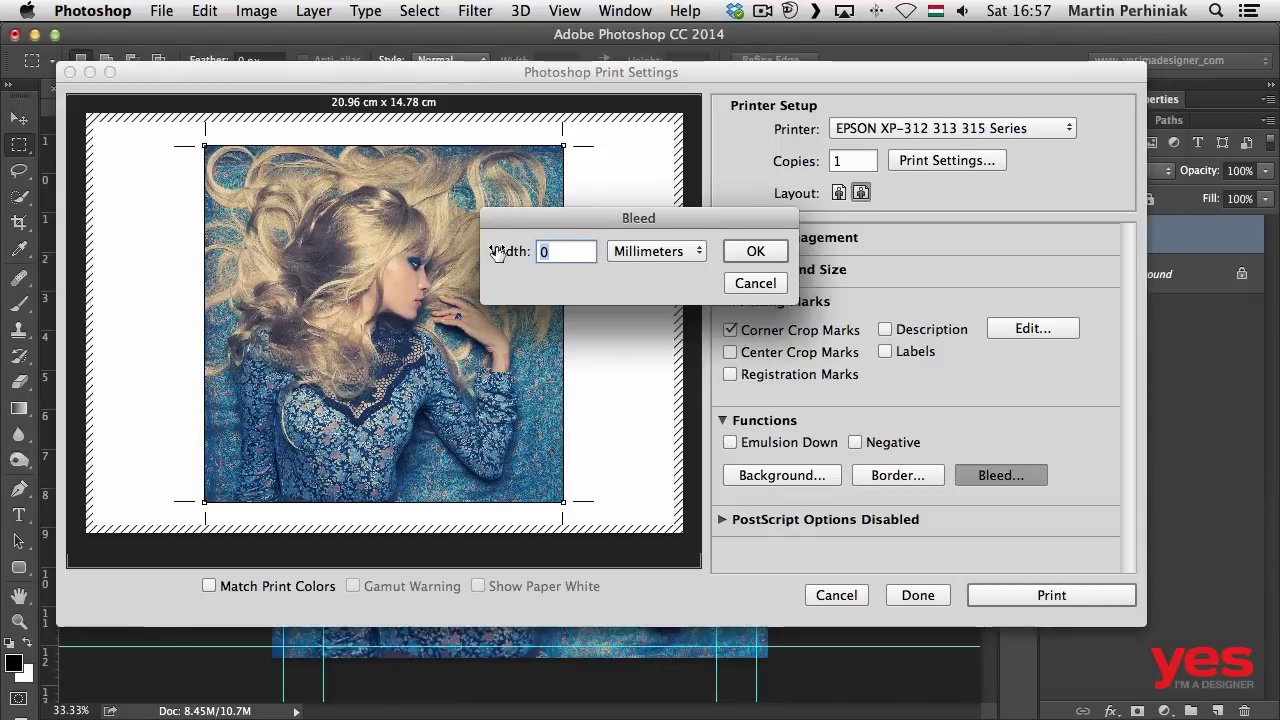
text(3)
click(756, 252)
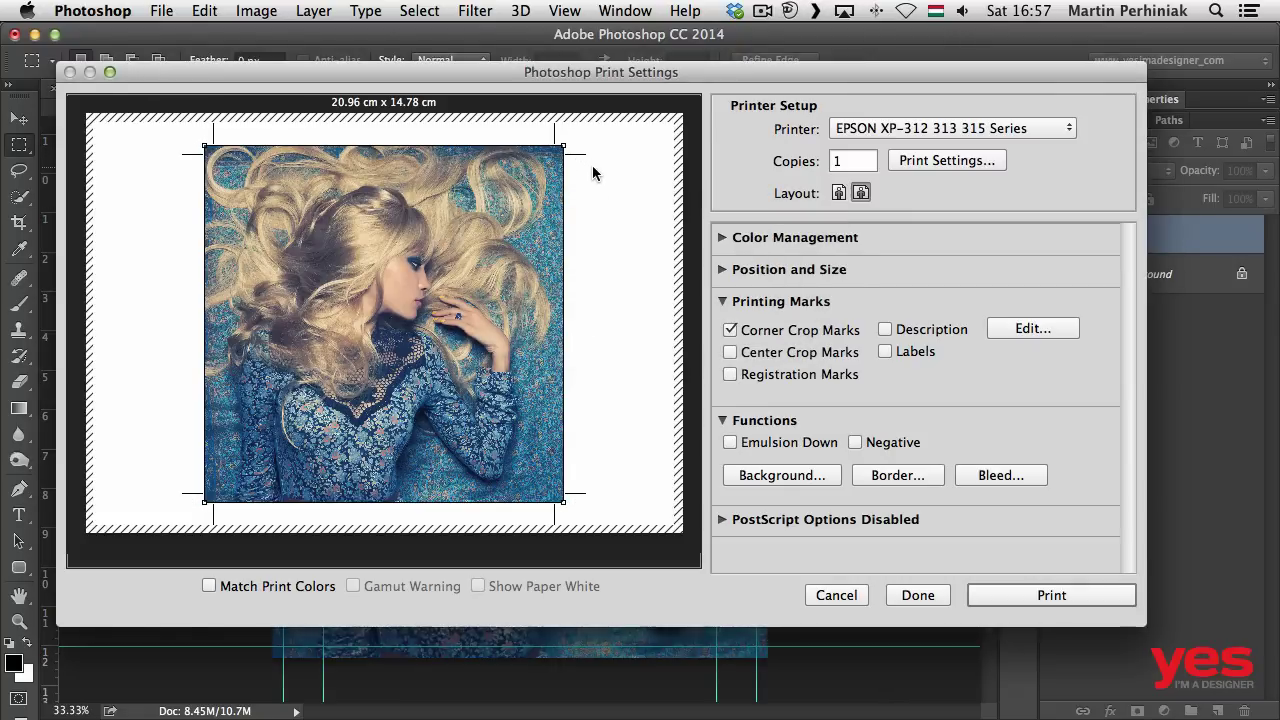
- Set the bleed width to 0 and back to 3 millimeters to compare the crop mark positions
click(1015, 477)
text(0)
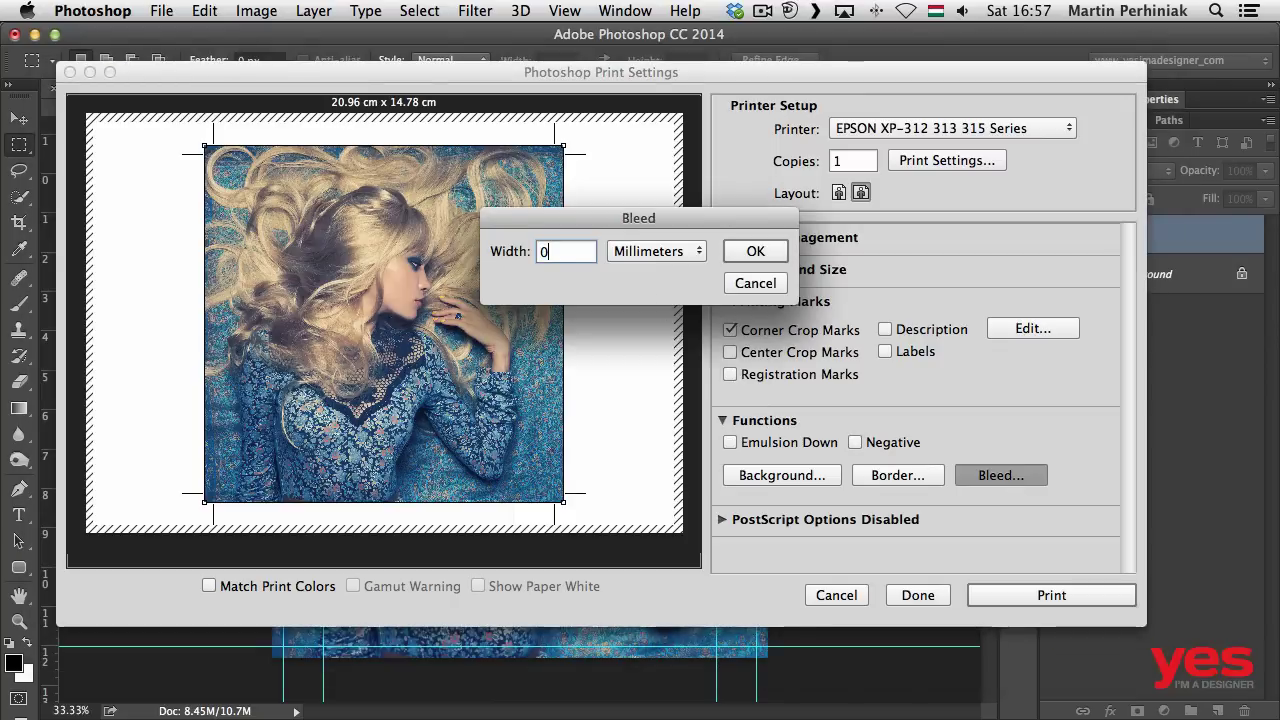
click(752, 255)
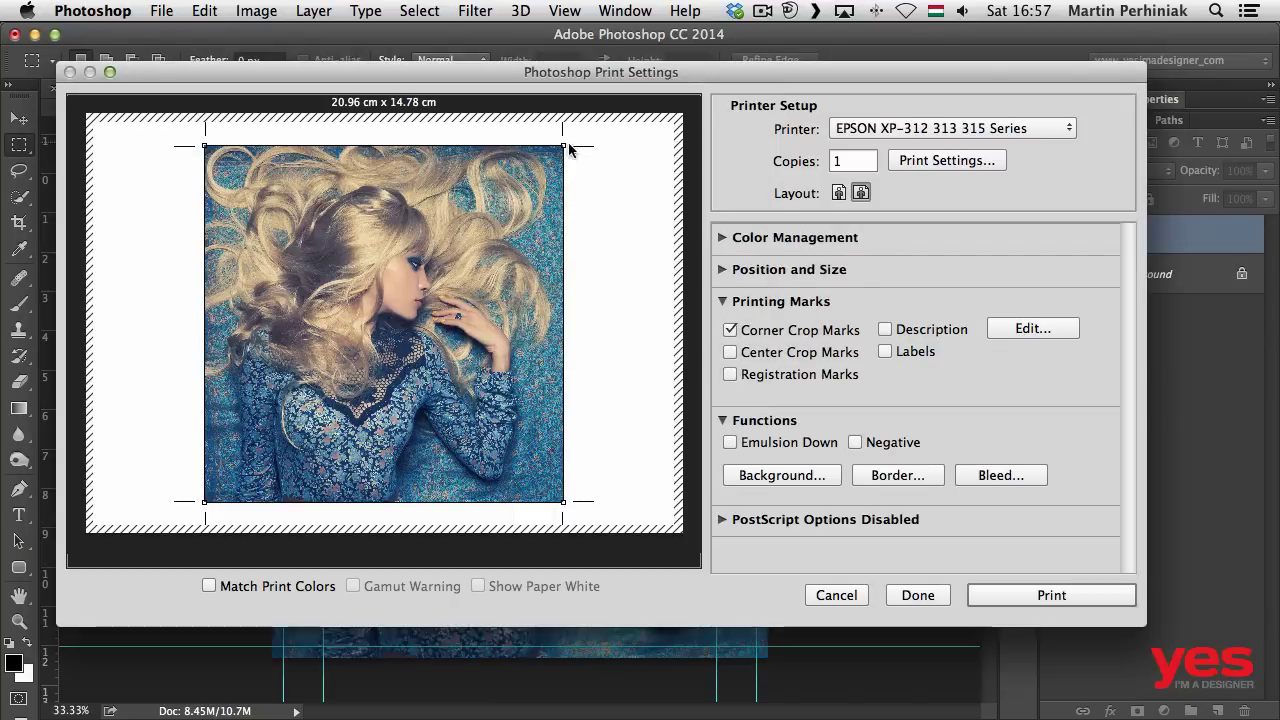
click(980, 477)
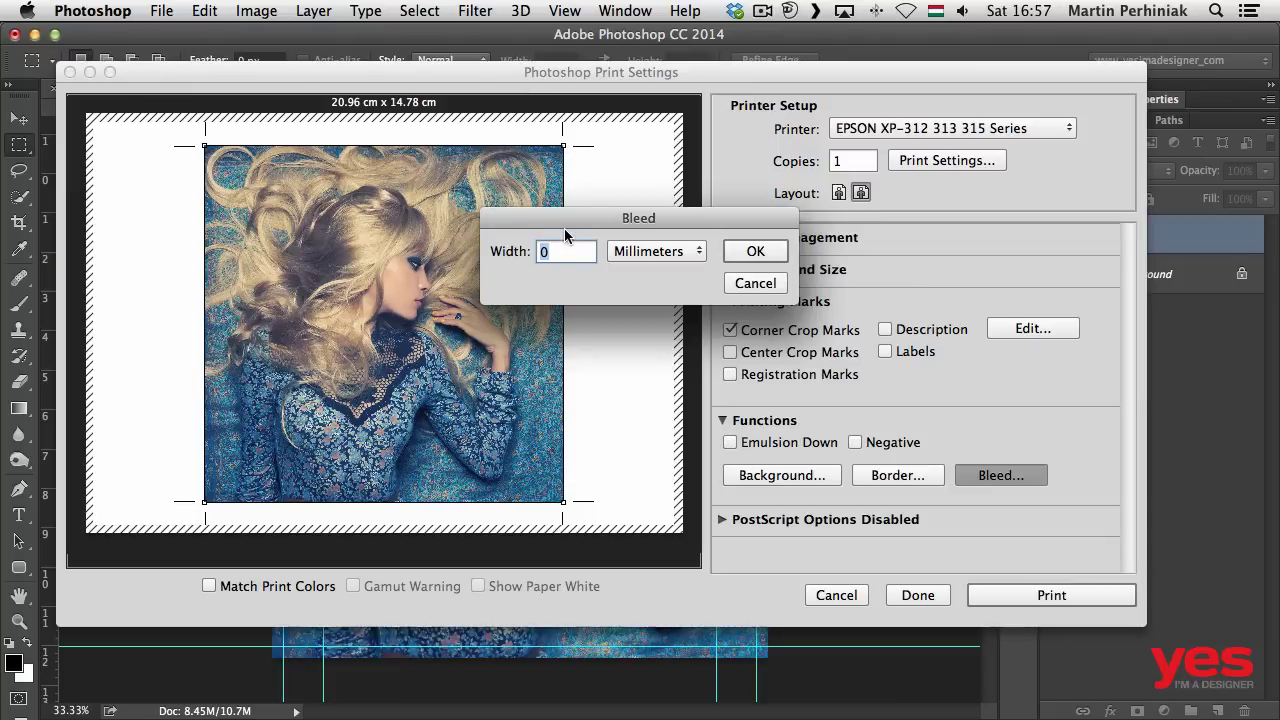
text(3)
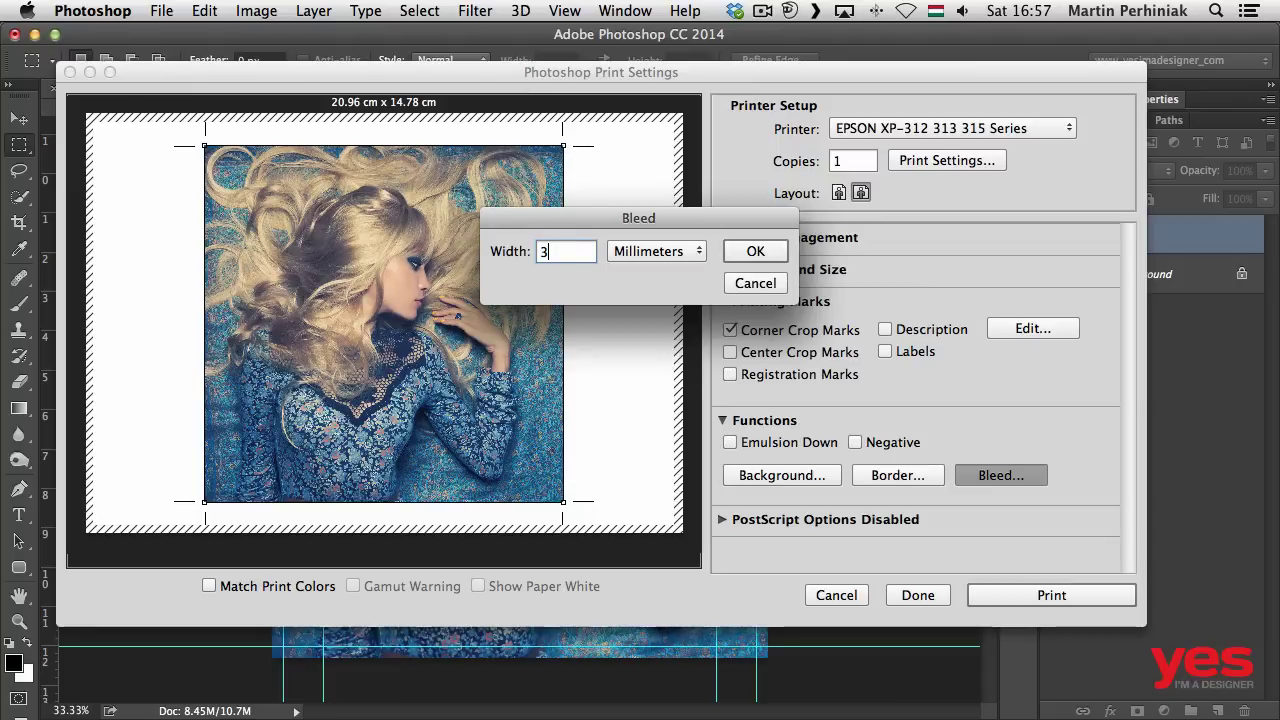
click(760, 253)
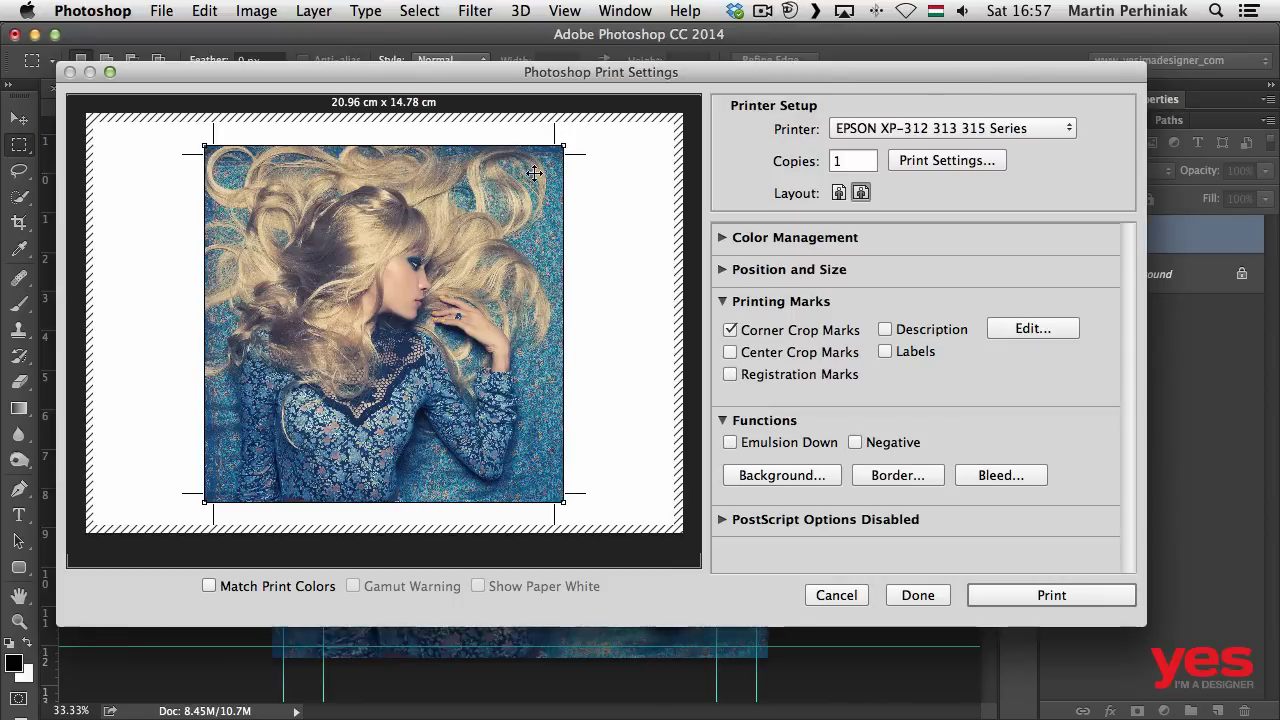
- Print the document with the configured crop marks and bleed settings
click(1051, 594)
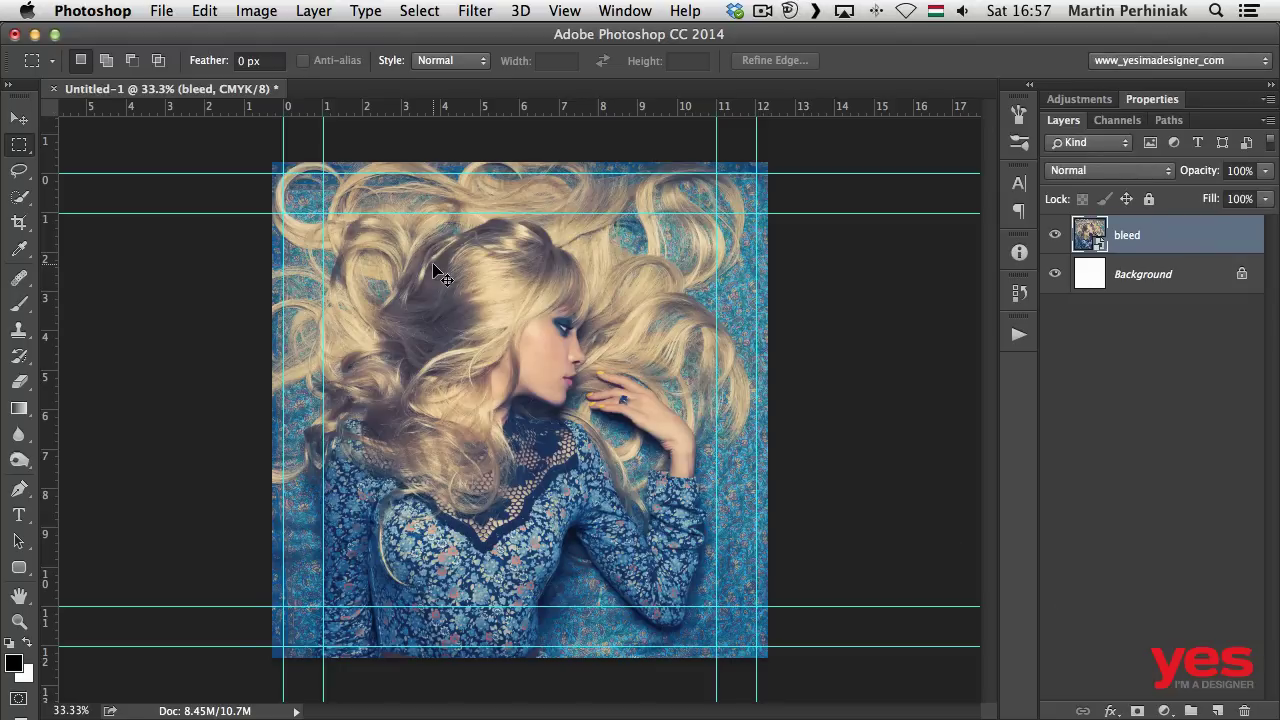
- Switch to Chrome, open the Design Terms guide from the Designer's Kit on yesimadesigner.com, and look through its first page of terms
key(super+Tab)
double_click(729, 172)
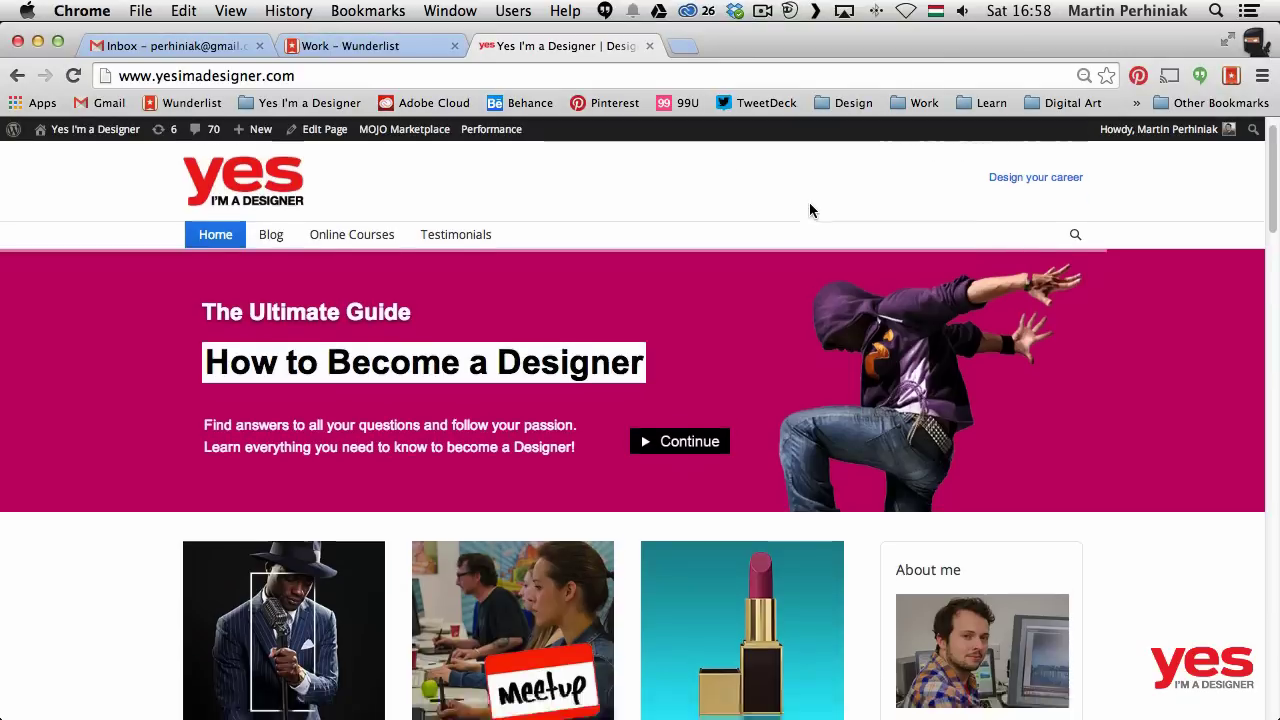
scroll(809, 209, down, 5)
scroll(1135, 390, down, 3)
scroll(1131, 408, down, 5)
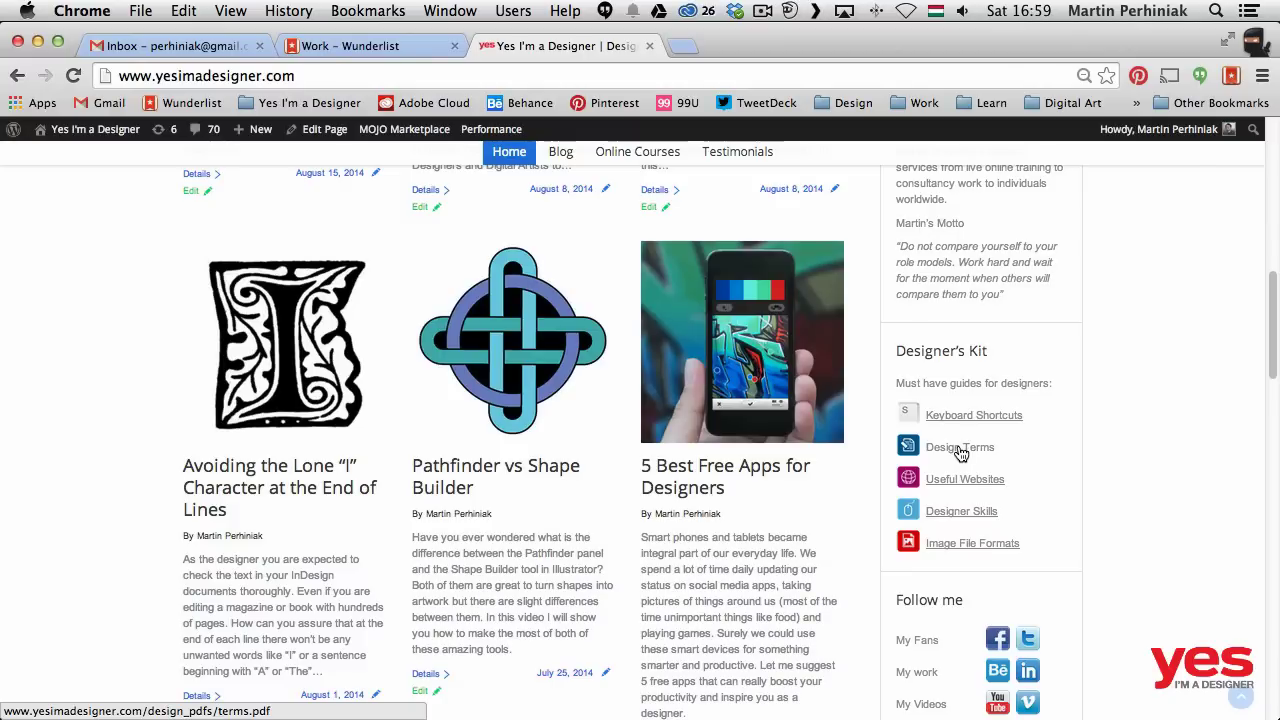
click(958, 450)
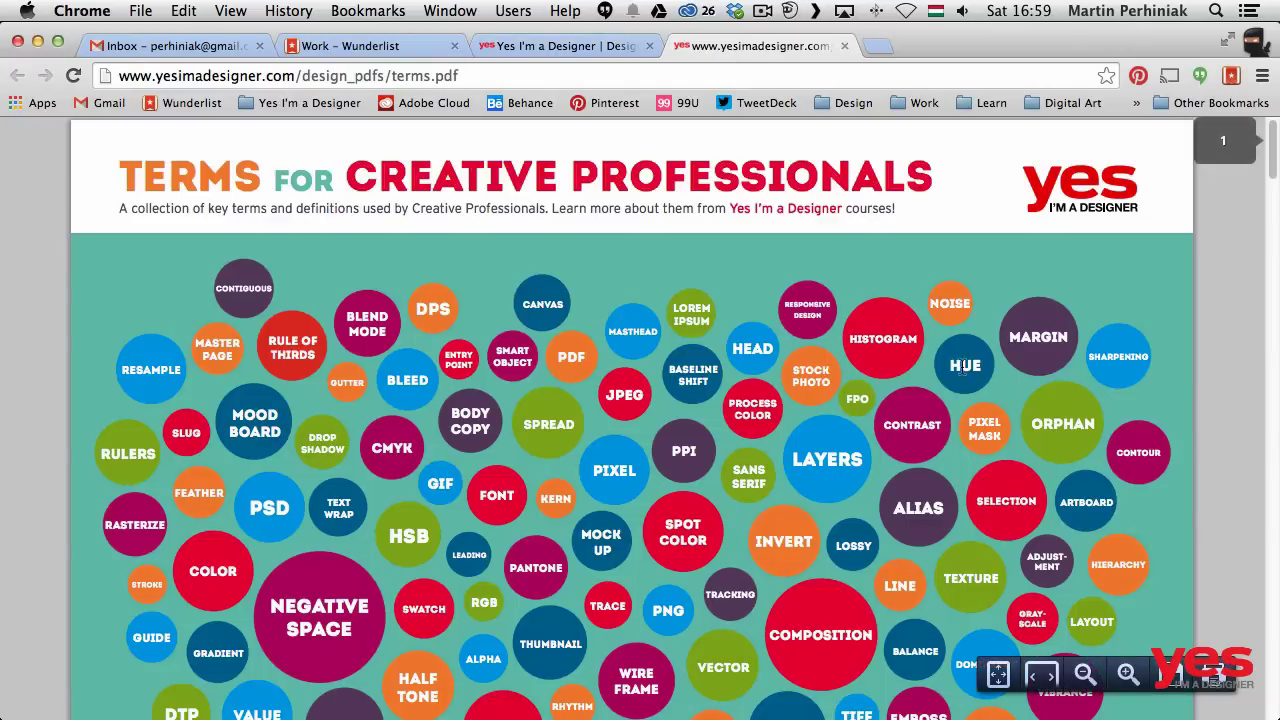
scroll(961, 372, down, 2)
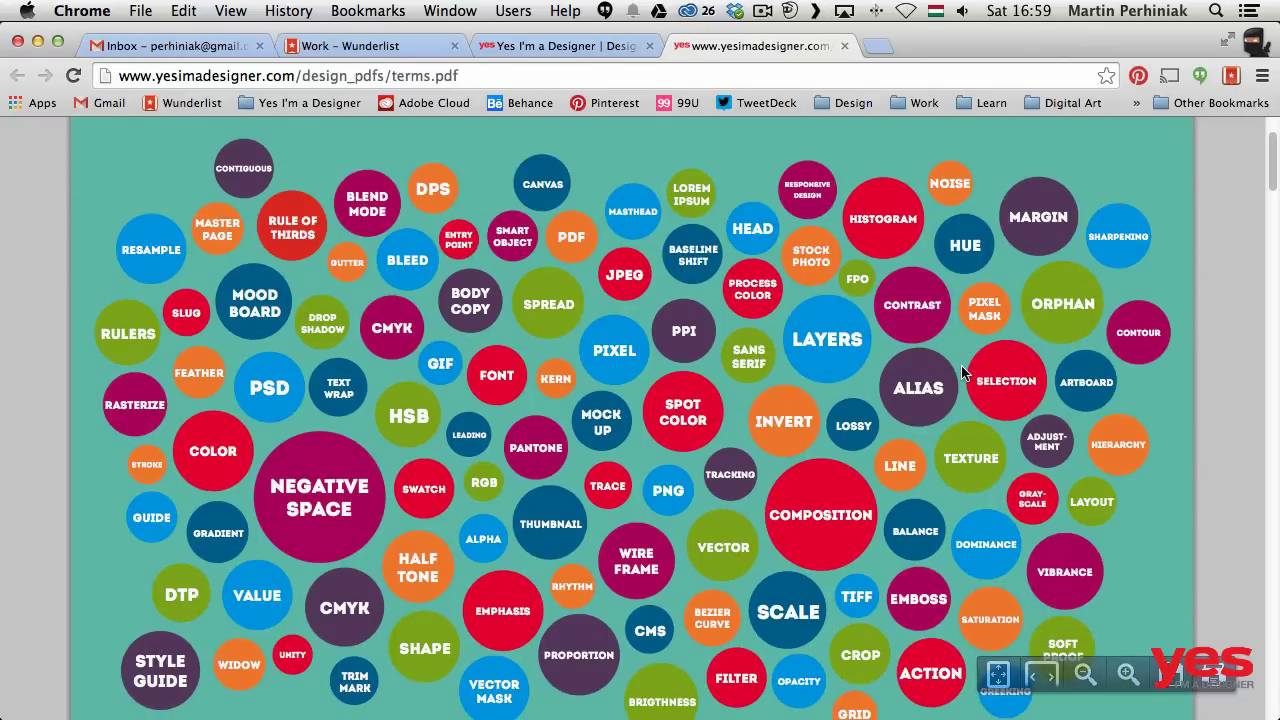
scroll(855, 413, down, 10)
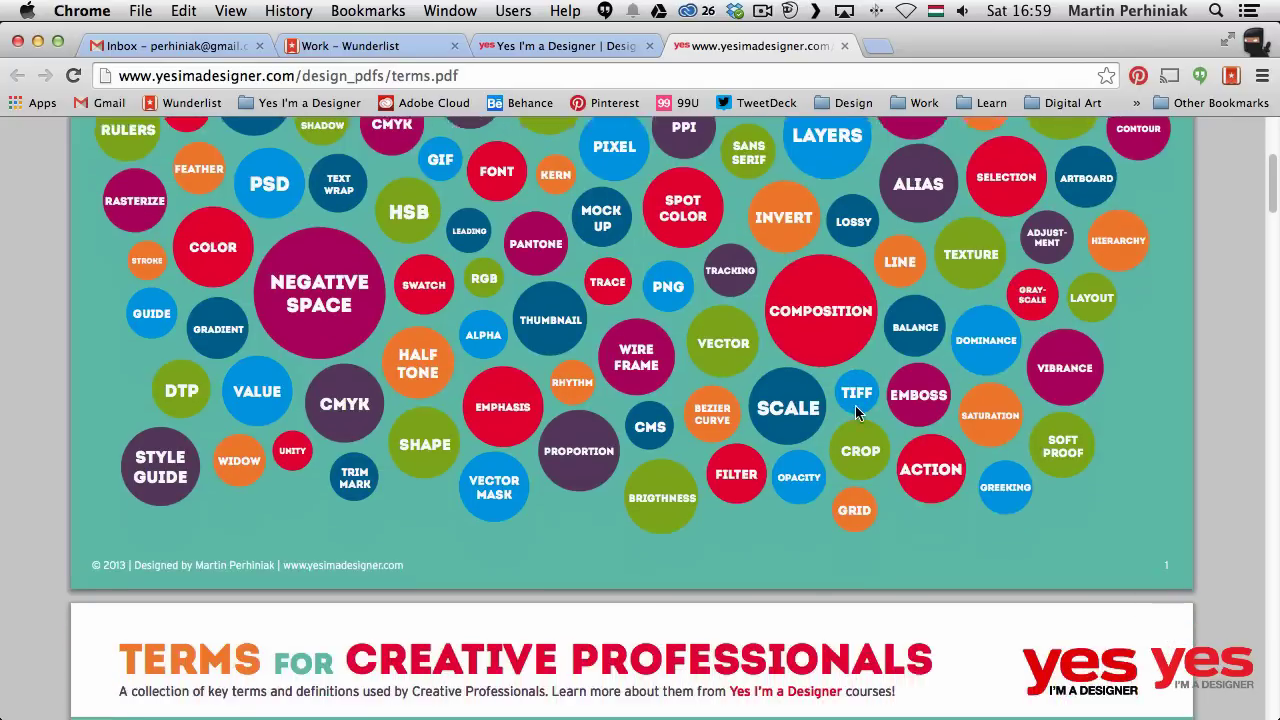